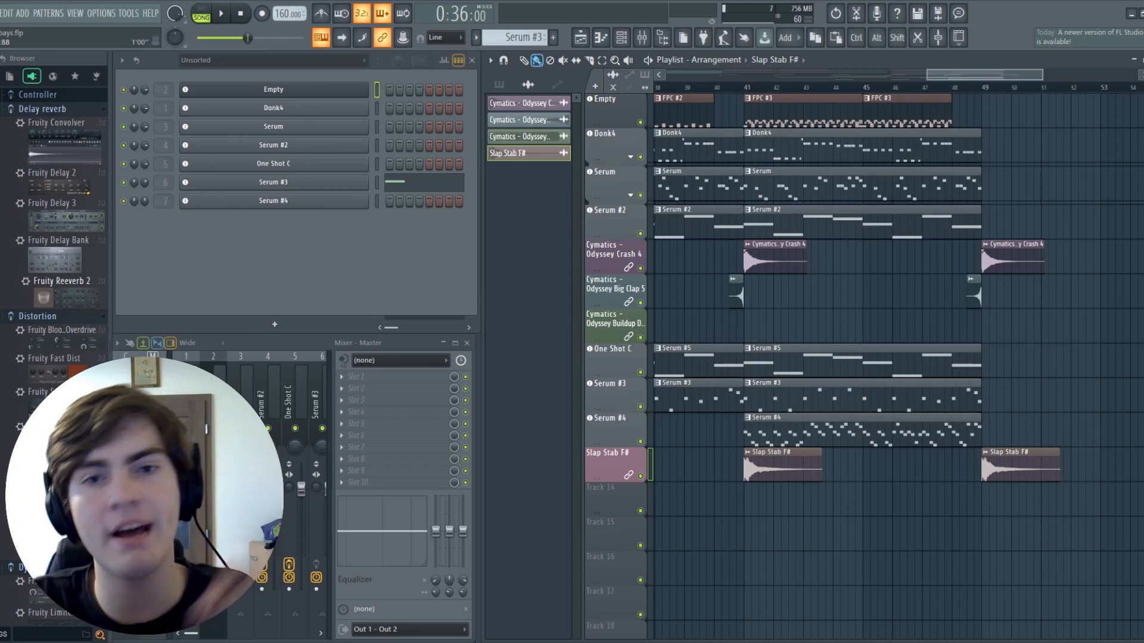
# Play the arrangement from bar 41 to hear the current drop.
pyautogui.click(744, 87)
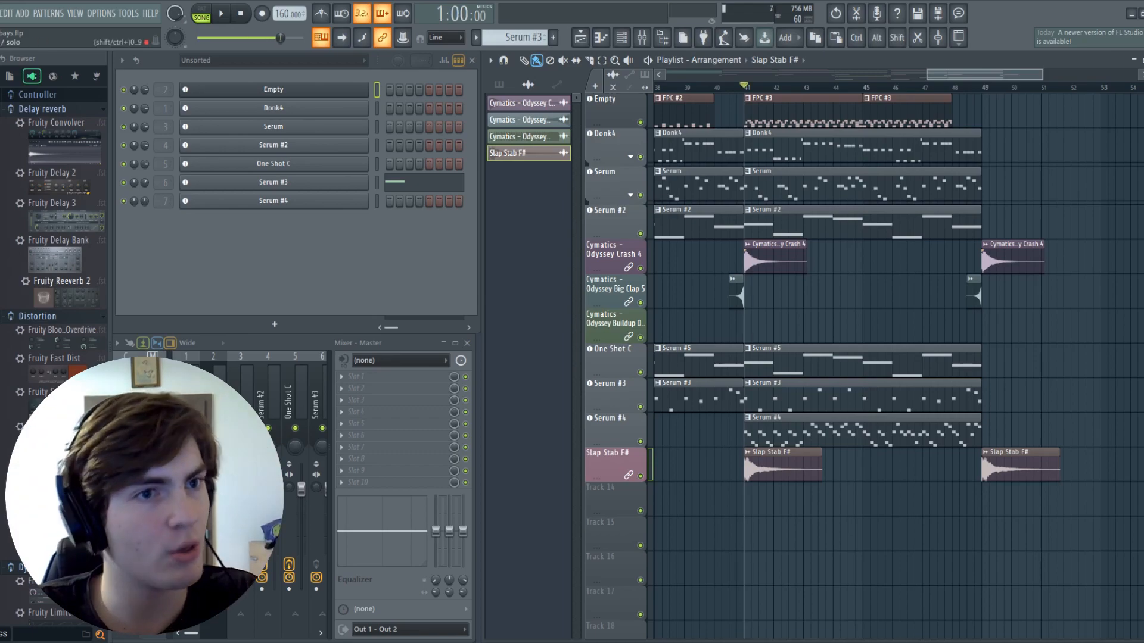
pyautogui.press('space')
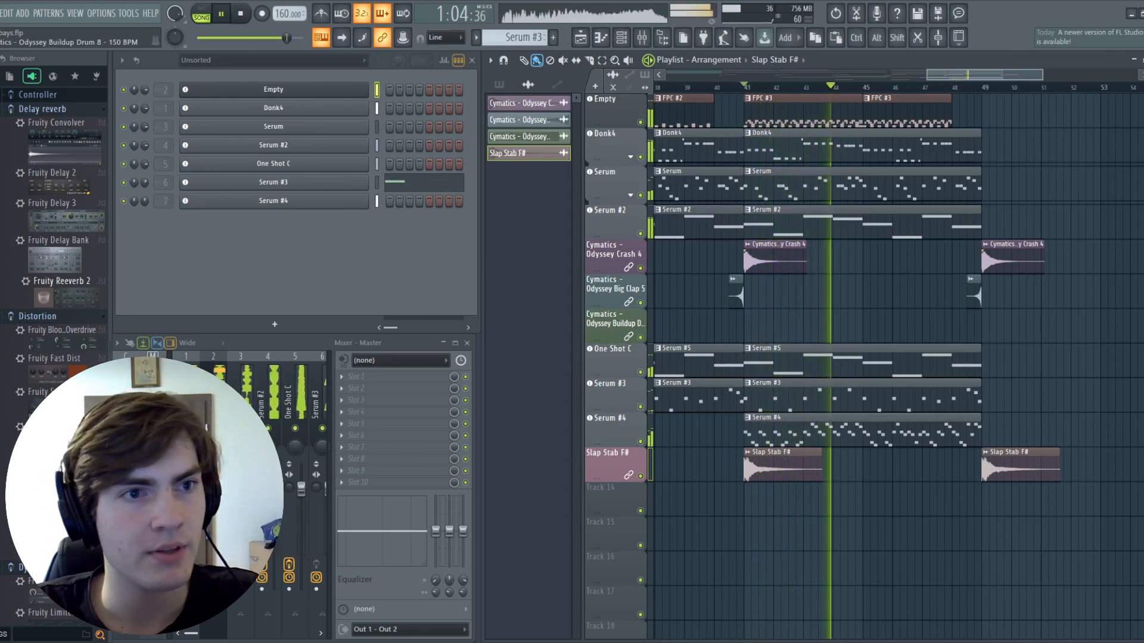
pyautogui.press('space')
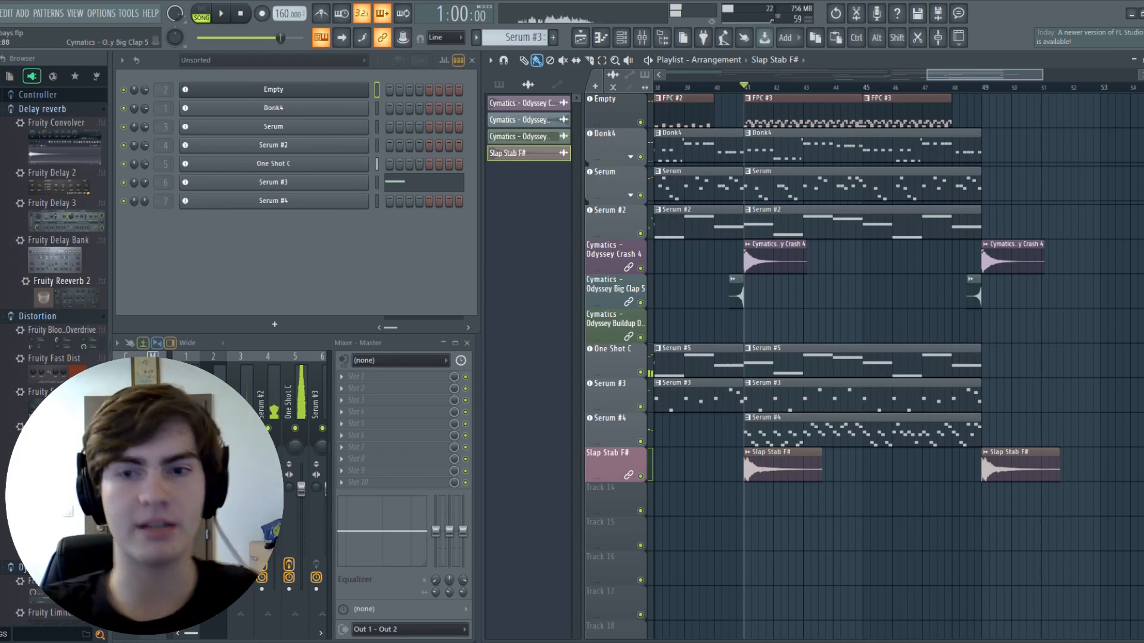
# Pick the Cymatics Odyssey Buildup Drum 8 clip that spans bars 25 to 33 in the playlist.
pyautogui.hscroll(2, 685, 333)
pyautogui.hscroll(-5, 685, 332)
pyautogui.hscroll(-4, 894, 358)
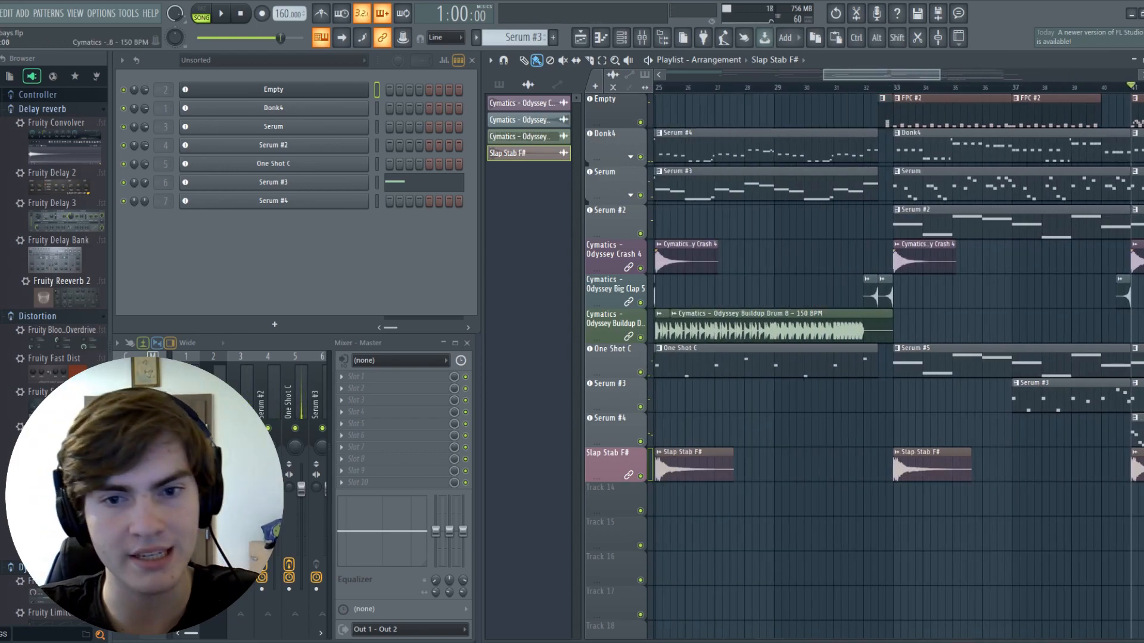
pyautogui.click(869, 329)
pyautogui.click(865, 328)
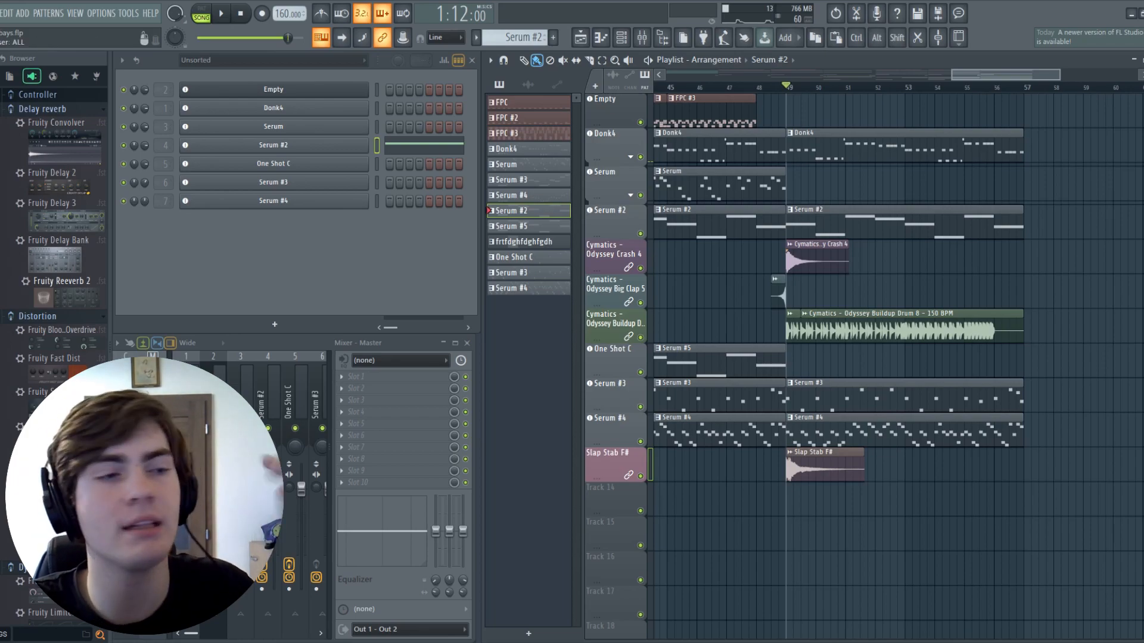
# Preview the metalcoredonk sample in the akp samples donks folder and select bars 65 to 69 in the playlist.
pyautogui.click(0, 76)
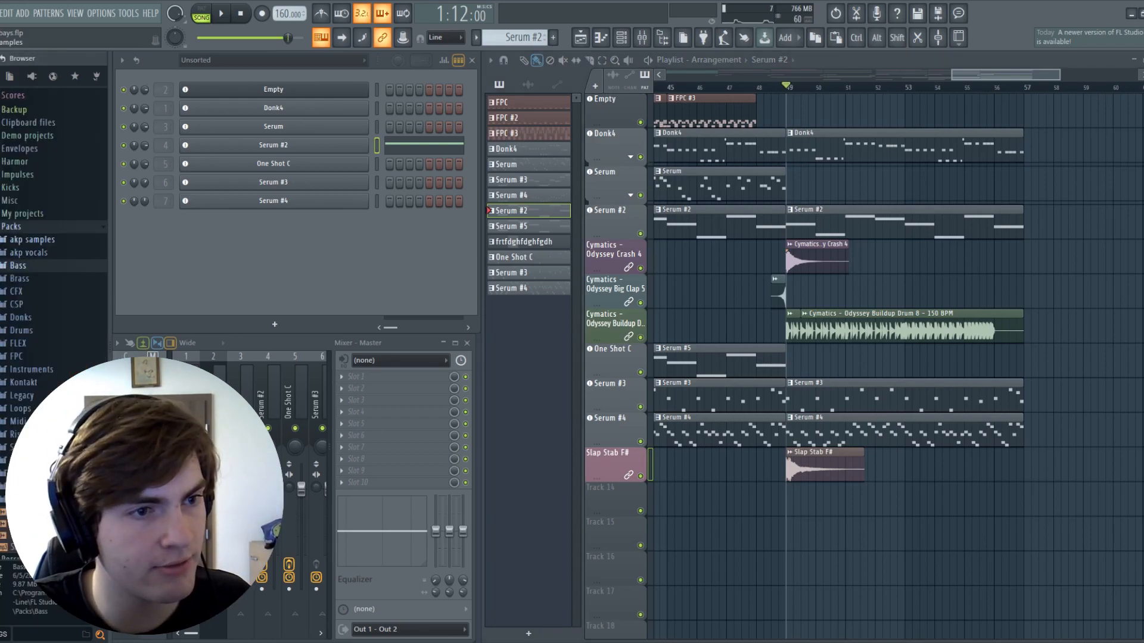
pyautogui.click(32, 239)
pyautogui.click(28, 253)
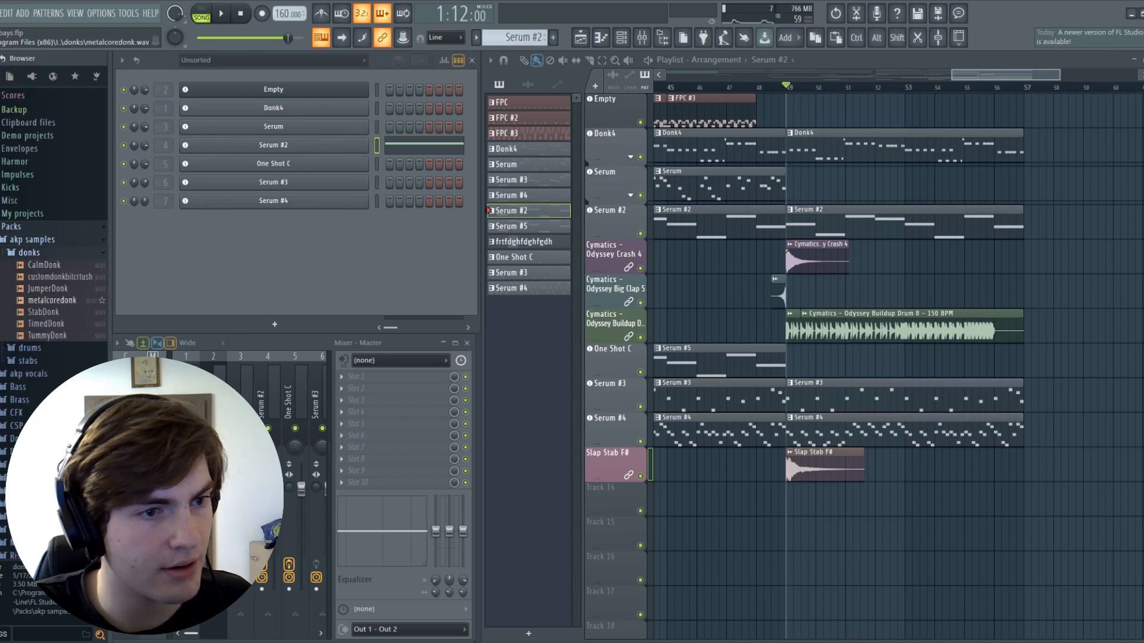
pyautogui.click(53, 301)
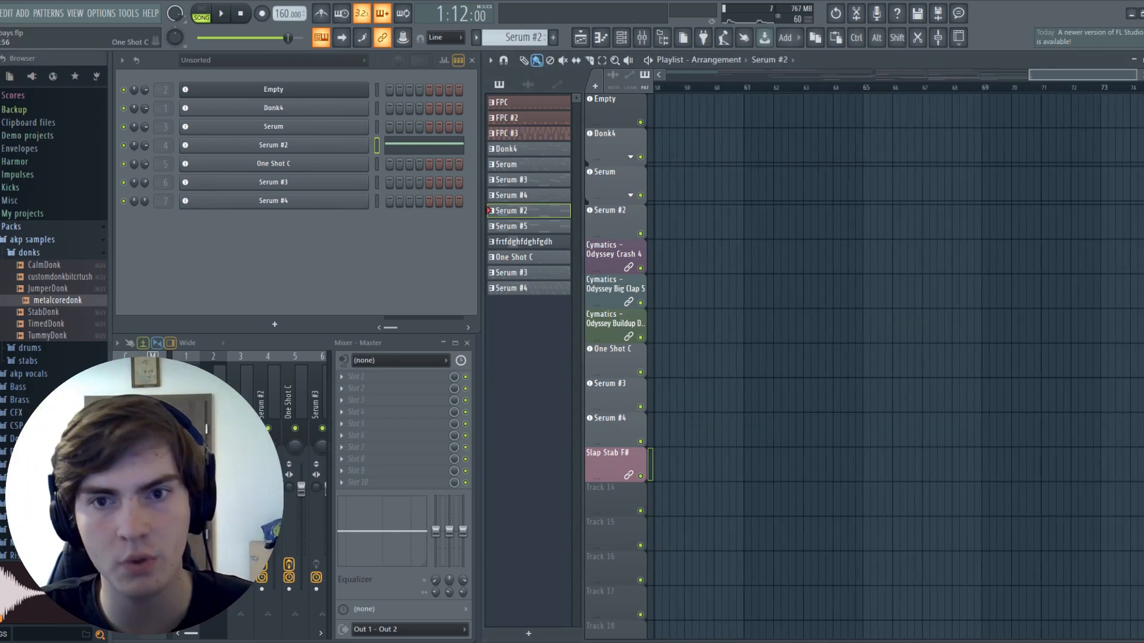
pyautogui.moveTo(788, 88); pyautogui.dragTo(906, 87)
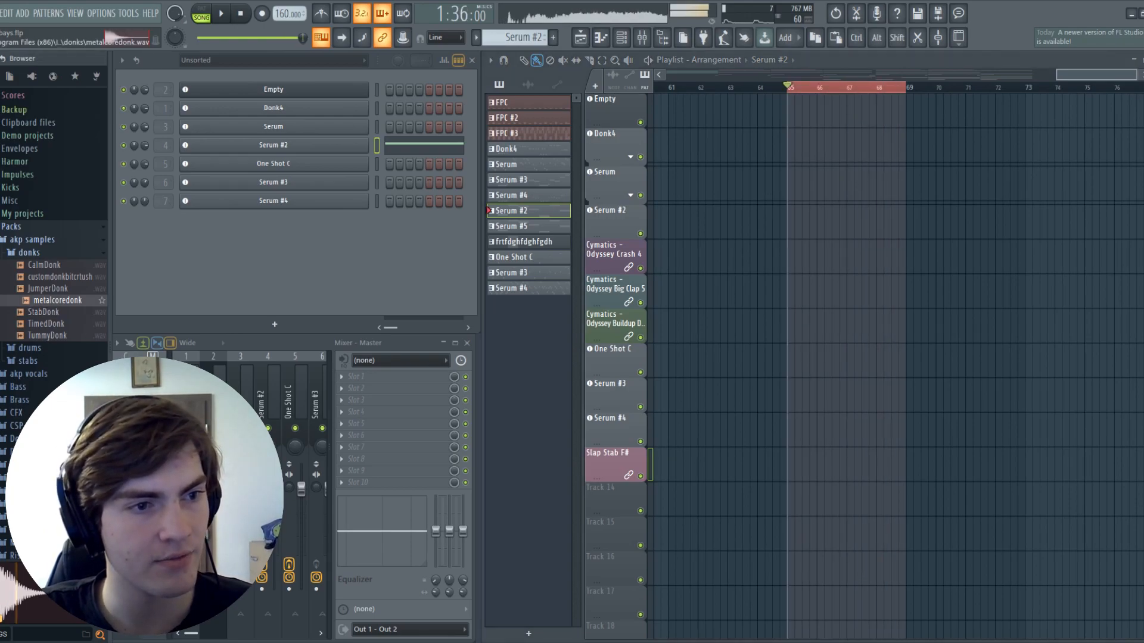
# Browse the snare packs' cymatics folder for a snare sample, and collapse the folders after looking.
pyautogui.click(33, 239)
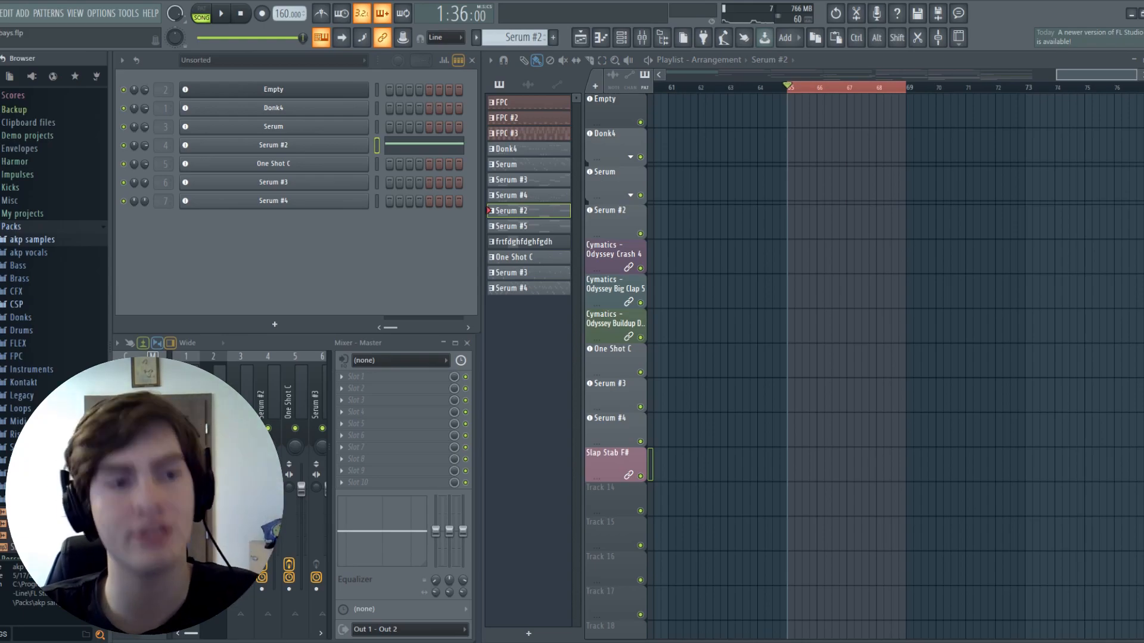
pyautogui.scroll(-8, 70, 238)
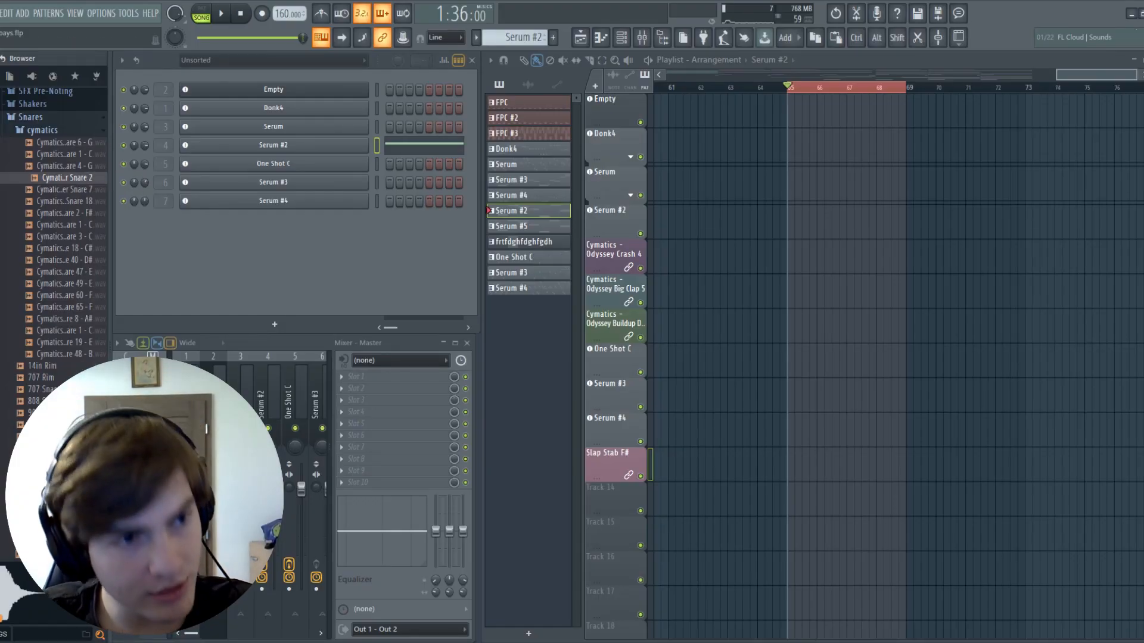
pyautogui.click(31, 117)
pyautogui.scroll(5, 36, 149)
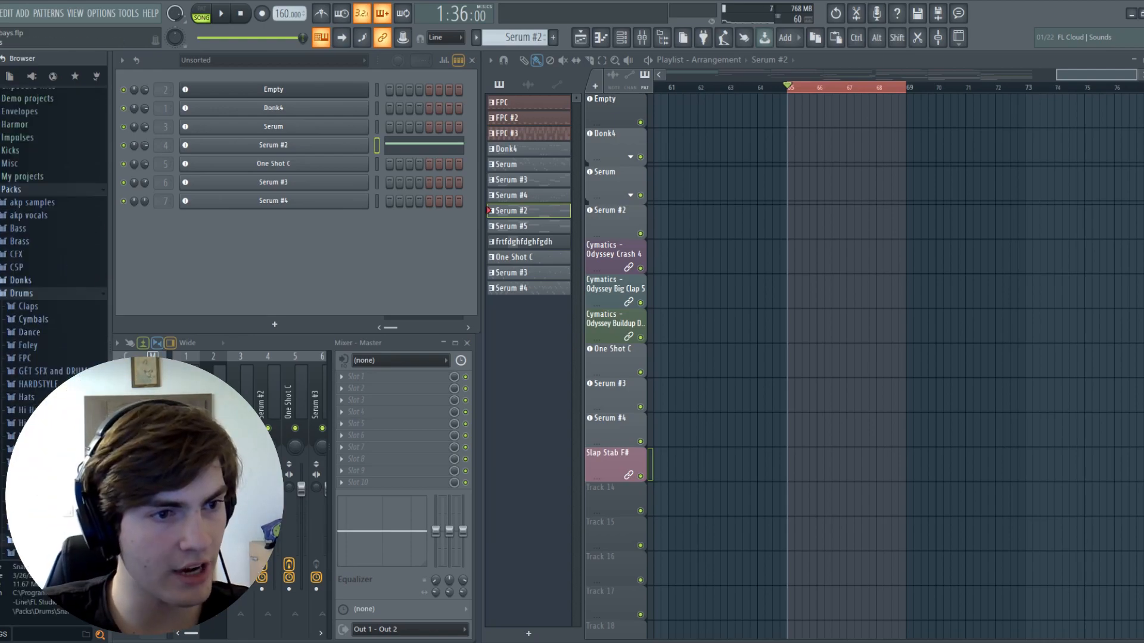
# Preview uamee bamboo 2 from the Donks Bamboo folder and place it on Track 17 at bar 65.
pyautogui.click(21, 281)
pyautogui.click(33, 293)
pyautogui.click(60, 318)
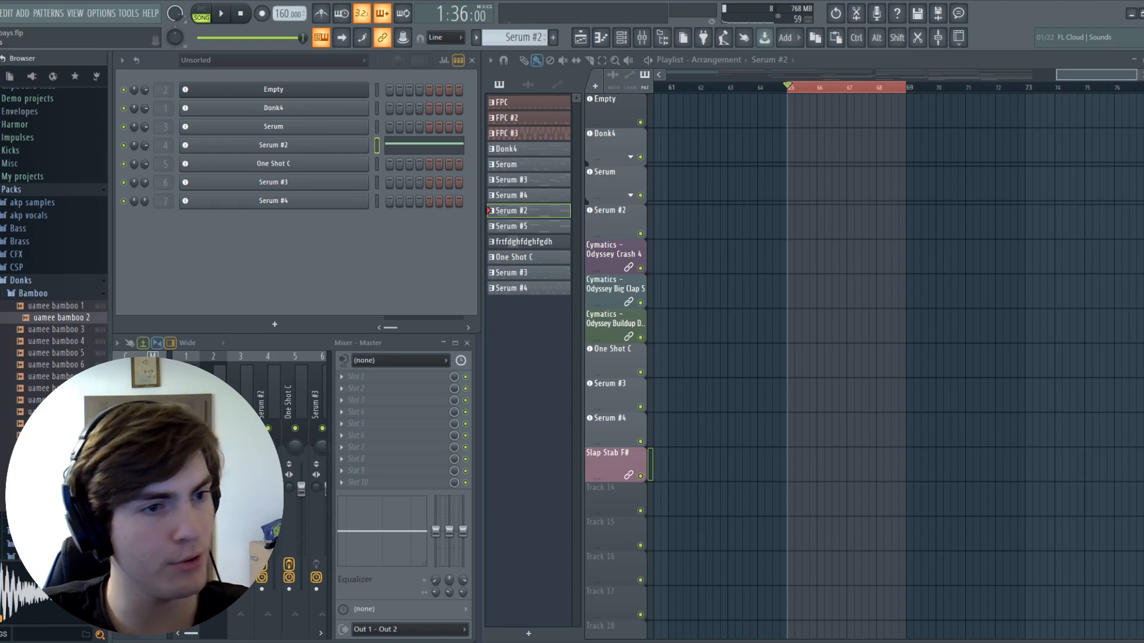
pyautogui.click(21, 281)
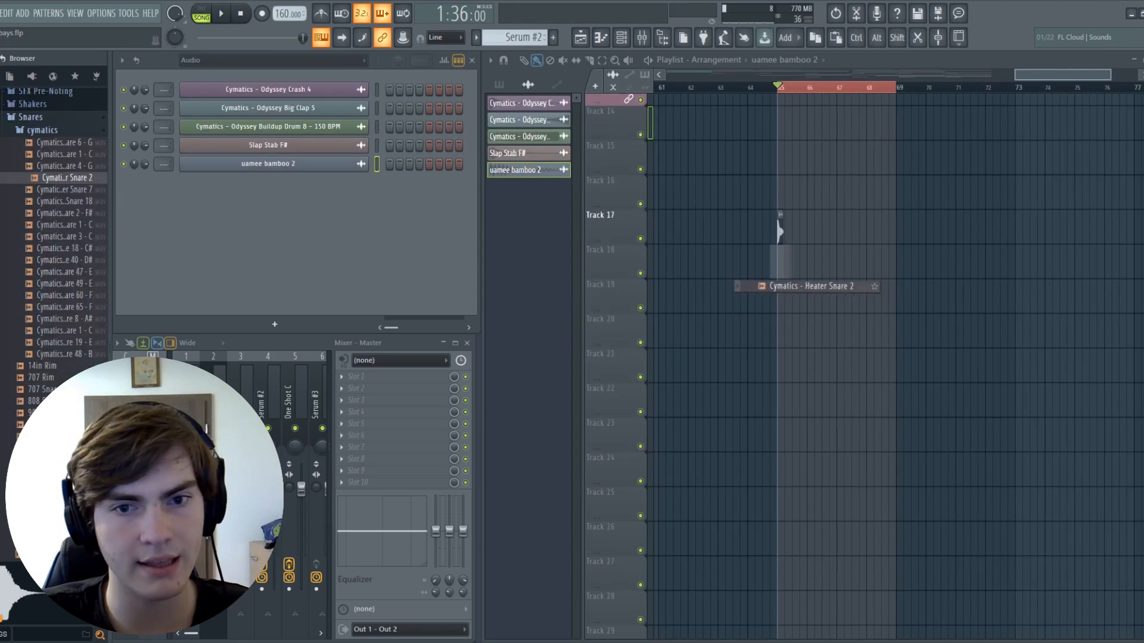
# Place the Cymatics Heater Snare 2 sample on Track 18 at bar 65 and play it with the bamboo sample.
pyautogui.moveTo(782, 280); pyautogui.dragTo(780, 262)
pyautogui.press('space')
pyautogui.press('space')
pyautogui.click(31, 118)
pyautogui.scroll(5, 42, 179)
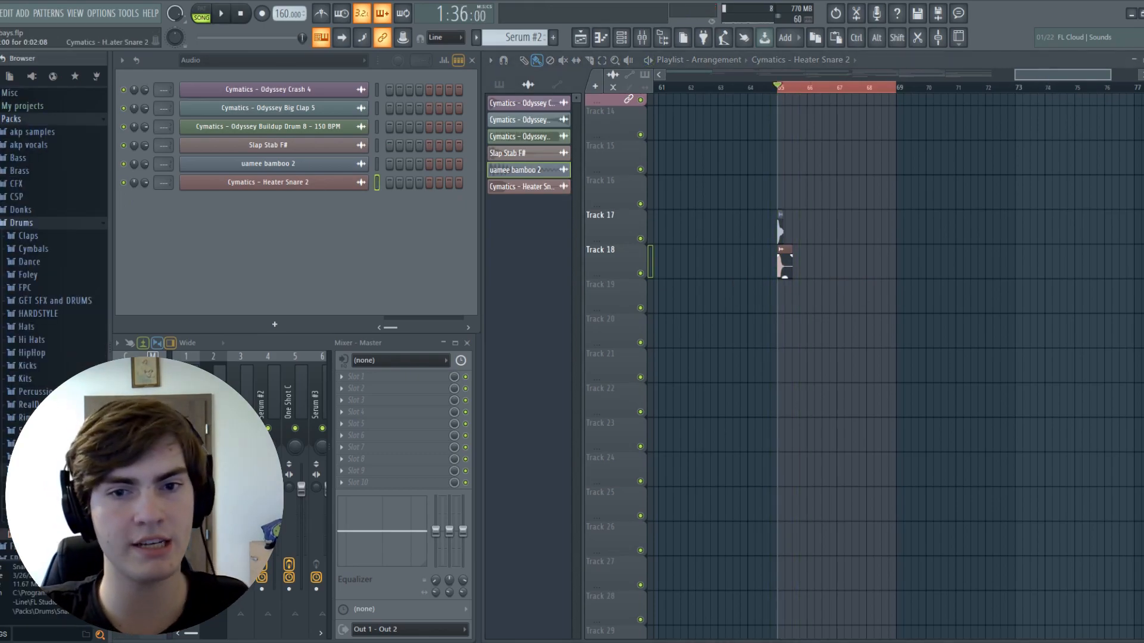
# Check the Heater Snare 2 clip's sampler settings and play the layered bamboo and snare samples repeatedly.
pyautogui.doubleClick(784, 262)
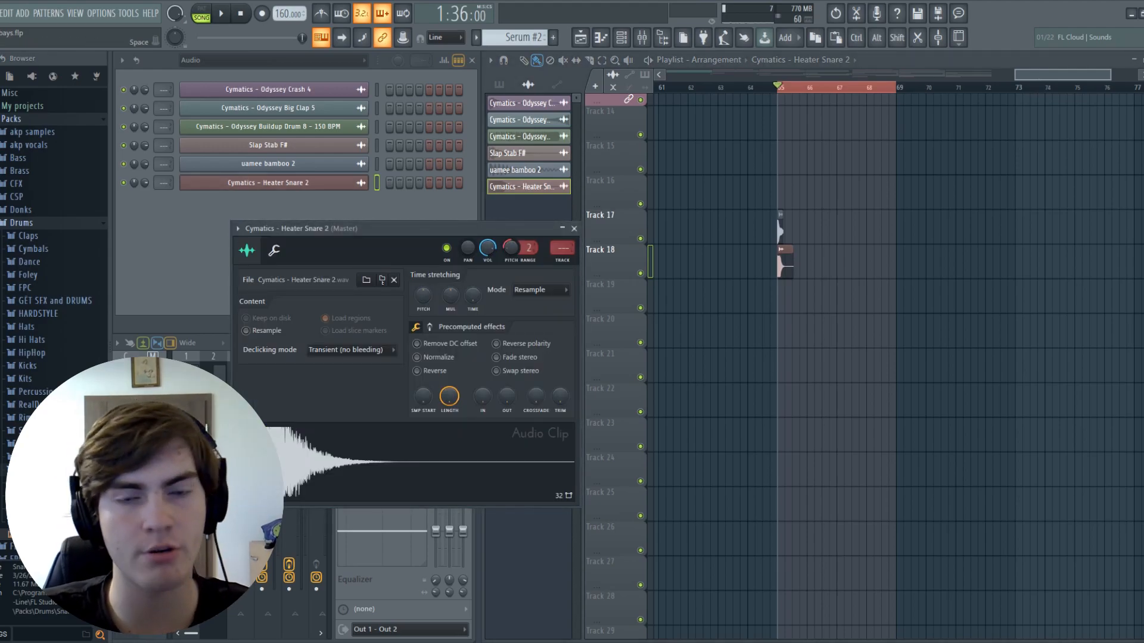
pyautogui.click(574, 229)
pyautogui.press('space')
pyautogui.press('space')
pyautogui.press('space')
pyautogui.press('space')
pyautogui.press('space')
pyautogui.press('space')
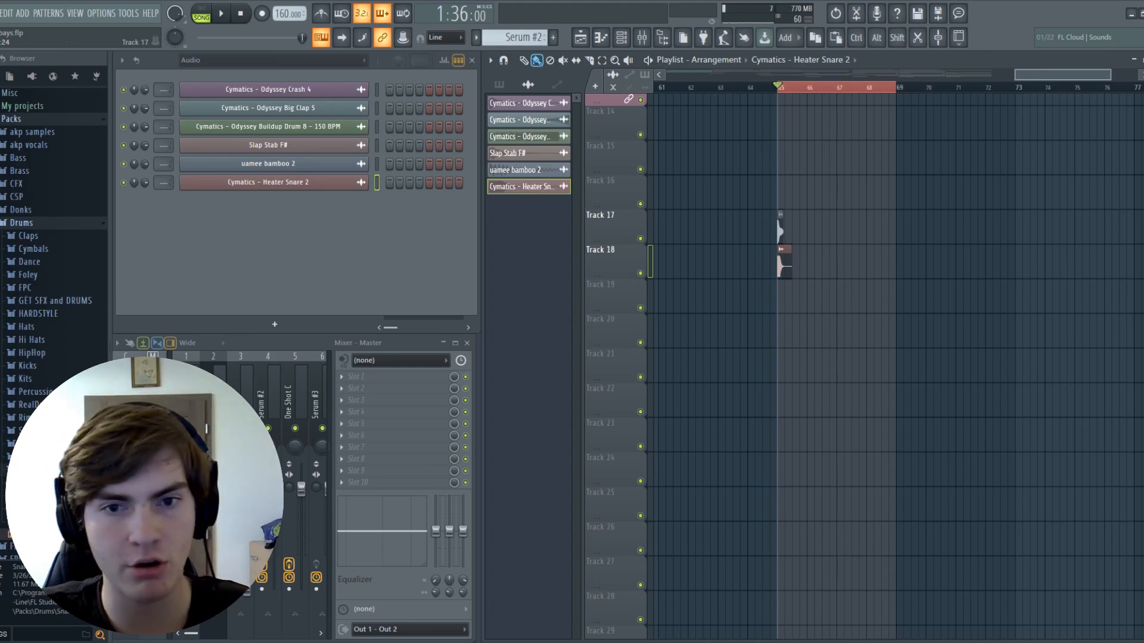
# Undo the placement of the Heater Snare 2 and uamee bamboo 2 samples.
pyautogui.hotkey('ctrl', 'z')
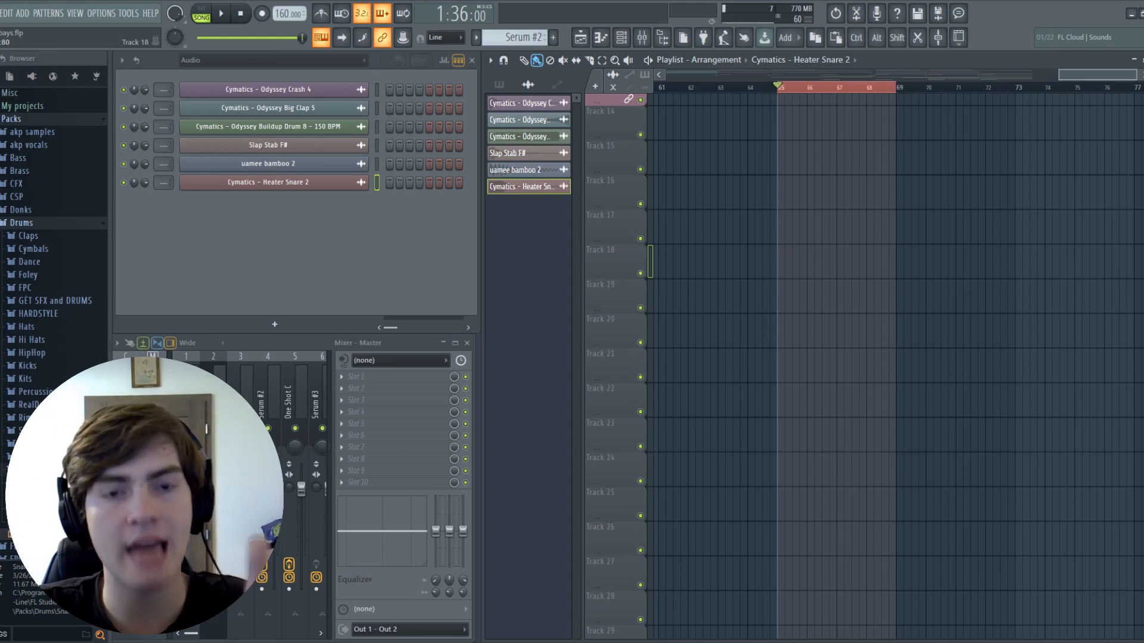
pyautogui.hotkey('ctrl', 'z')
pyautogui.scroll(10, 894, 358)
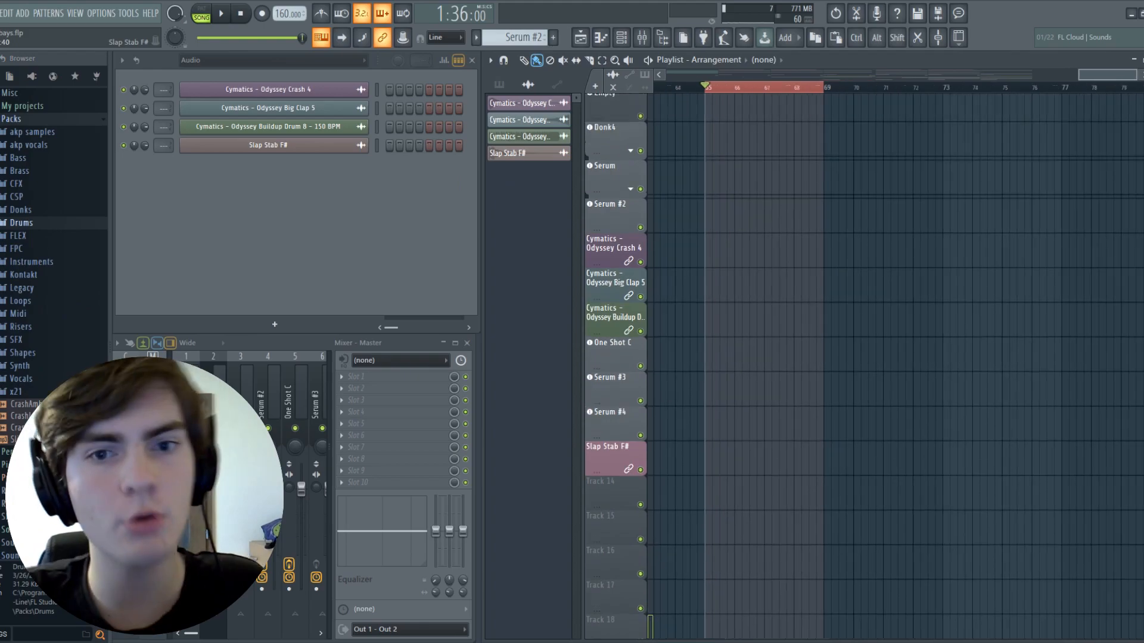
# Load metalcoredonk from the akp samples donks folder as a new channel with its own mixer track.
pyautogui.scroll(-6, 894, 357)
pyautogui.click(42, 145)
pyautogui.click(41, 155)
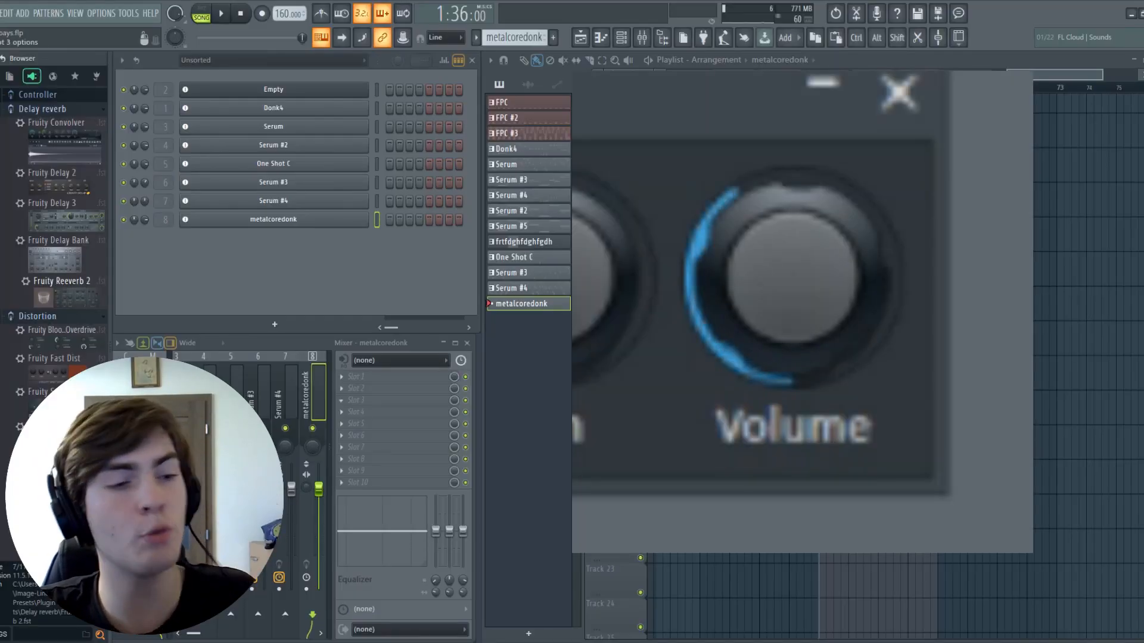
# Distort the metalcoredonk mixer track with a Fruity WaveShaper curve bent sharply upward, and lower the track's fader.
pyautogui.moveTo(54, 476); pyautogui.dragTo(397, 379)
pyautogui.moveTo(236, 262); pyautogui.dragTo(236, 162)
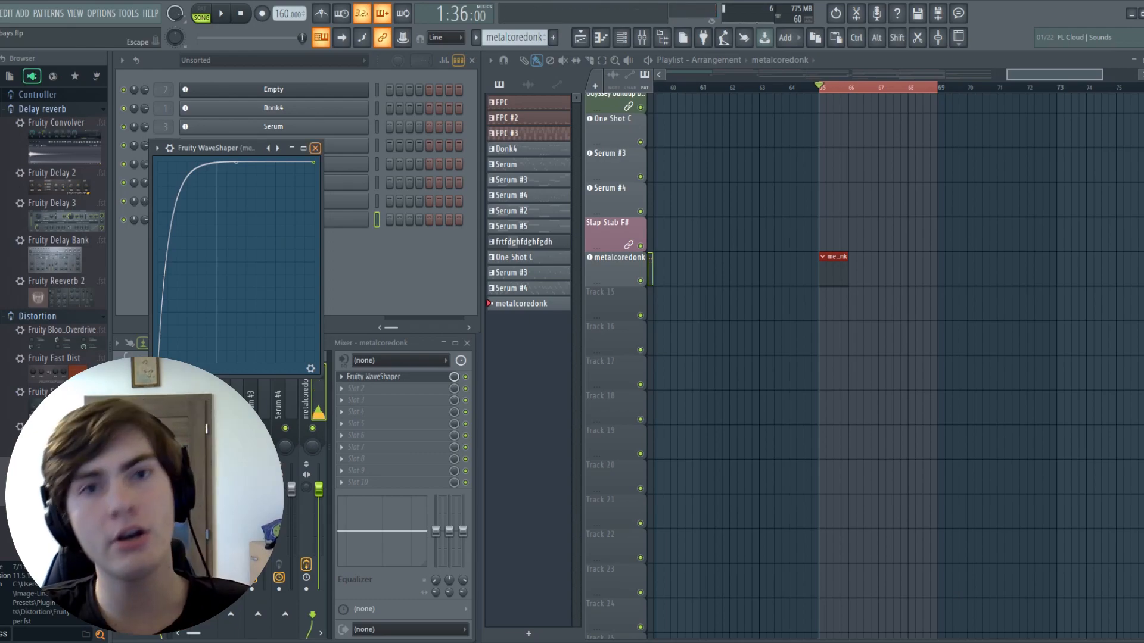
pyautogui.click(315, 148)
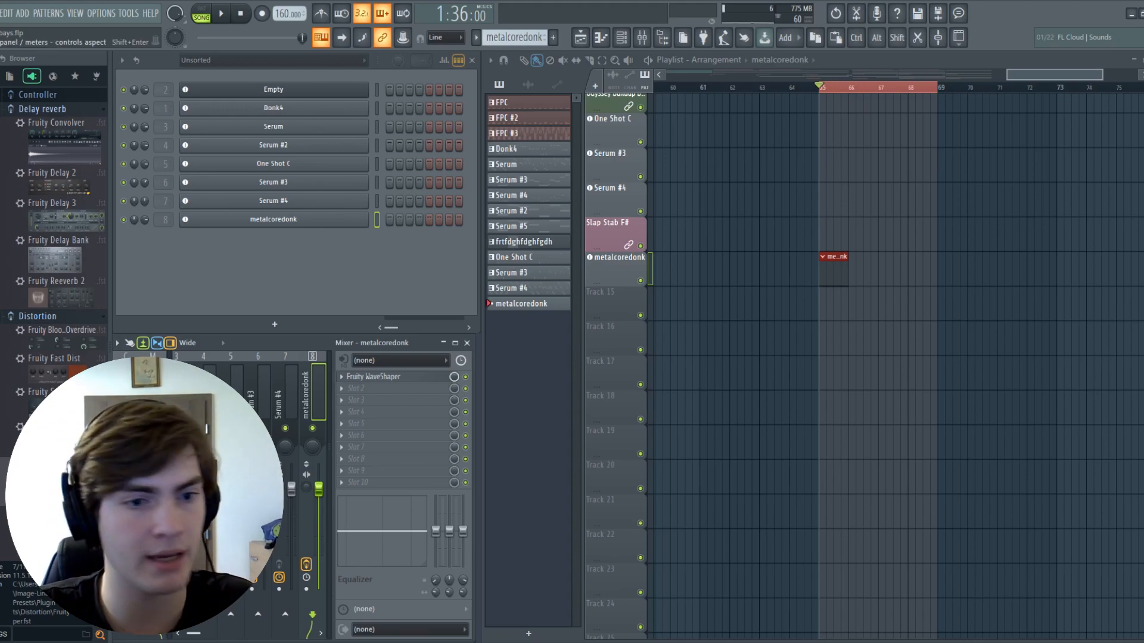
pyautogui.moveTo(319, 490); pyautogui.dragTo(319, 510)
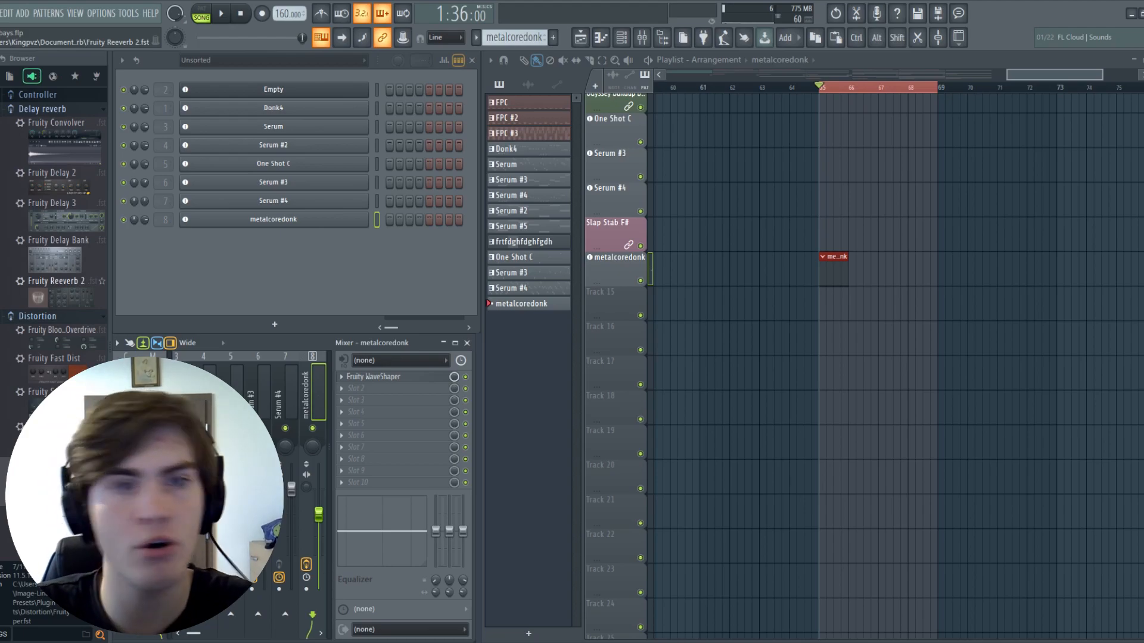
# Add Fruity Reeverb 2 to the metalcoredonk mixer track in effect slot 3.
pyautogui.moveTo(59, 283); pyautogui.dragTo(369, 389)
pyautogui.click(371, 389)
pyautogui.scroll(-1, 464, 389)
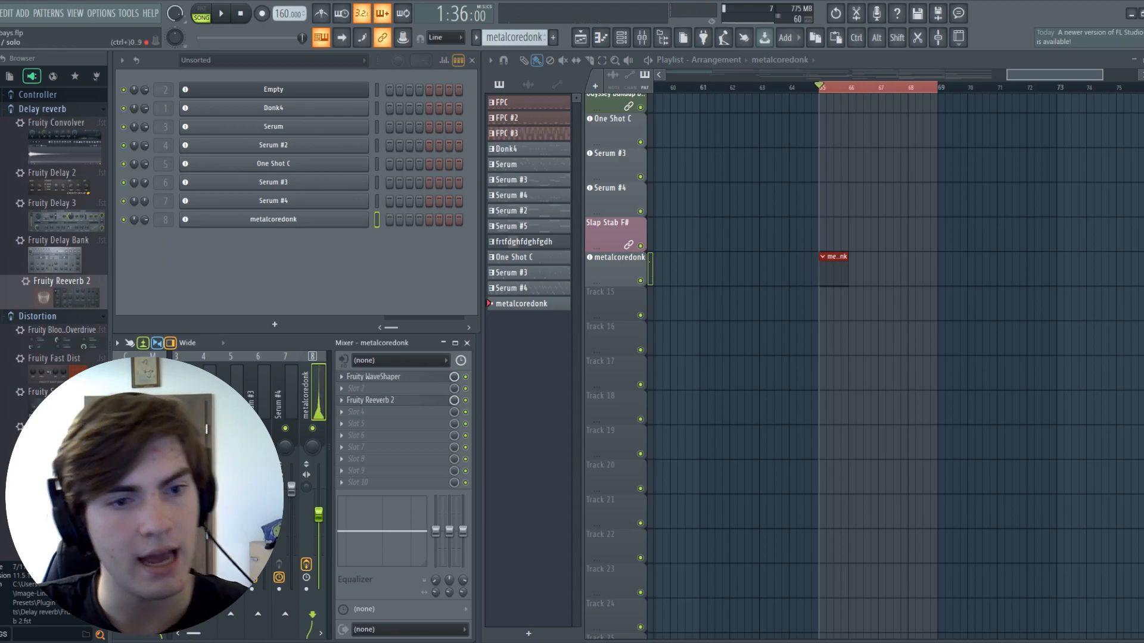
# Insert Kickstart in slot 2 of the metalcoredonk mixer track, between the WaveShaper and the reverb, and test it with a note.
pyautogui.scroll(-8, 54, 363)
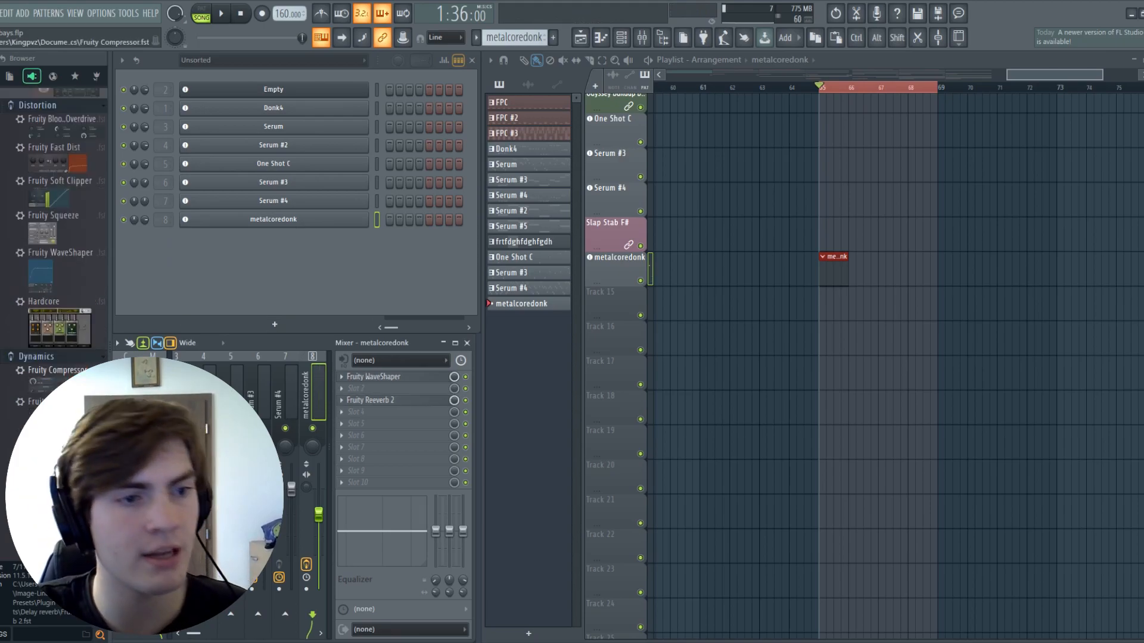
pyautogui.scroll(-10, 53, 238)
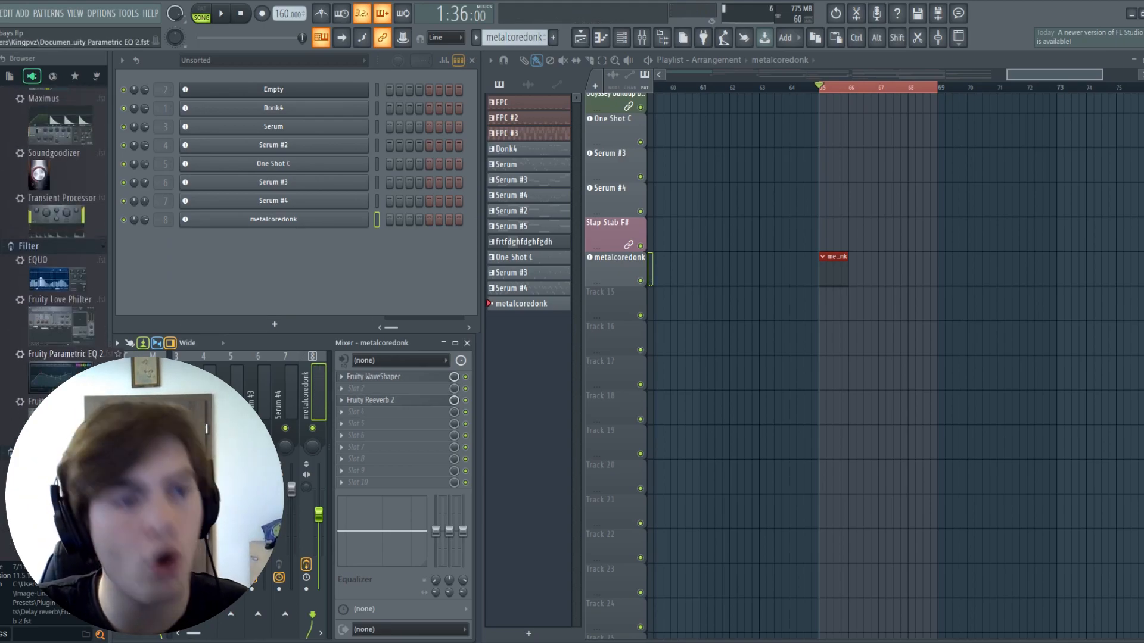
pyautogui.moveTo(39, 346); pyautogui.dragTo(363, 387)
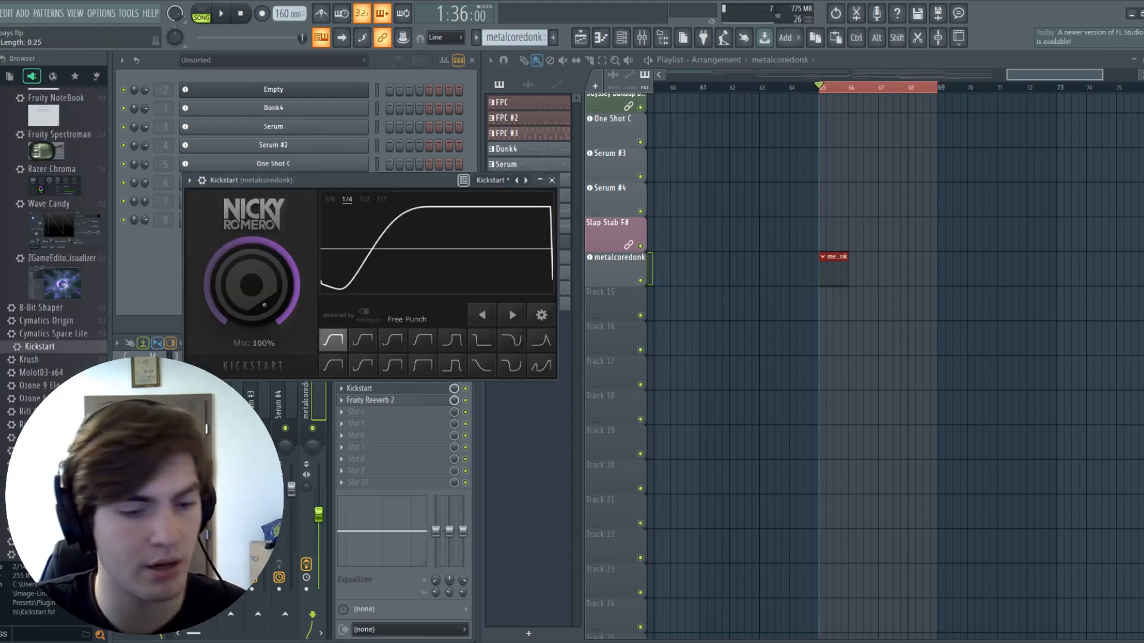
pyautogui.press('q')
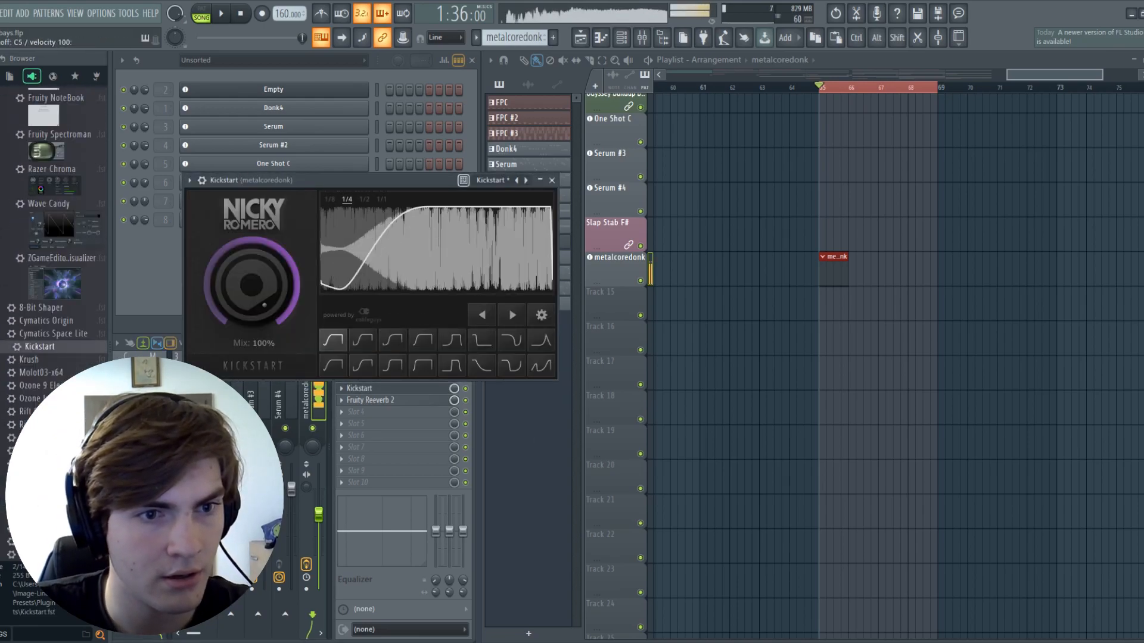
pyautogui.press('Escape')
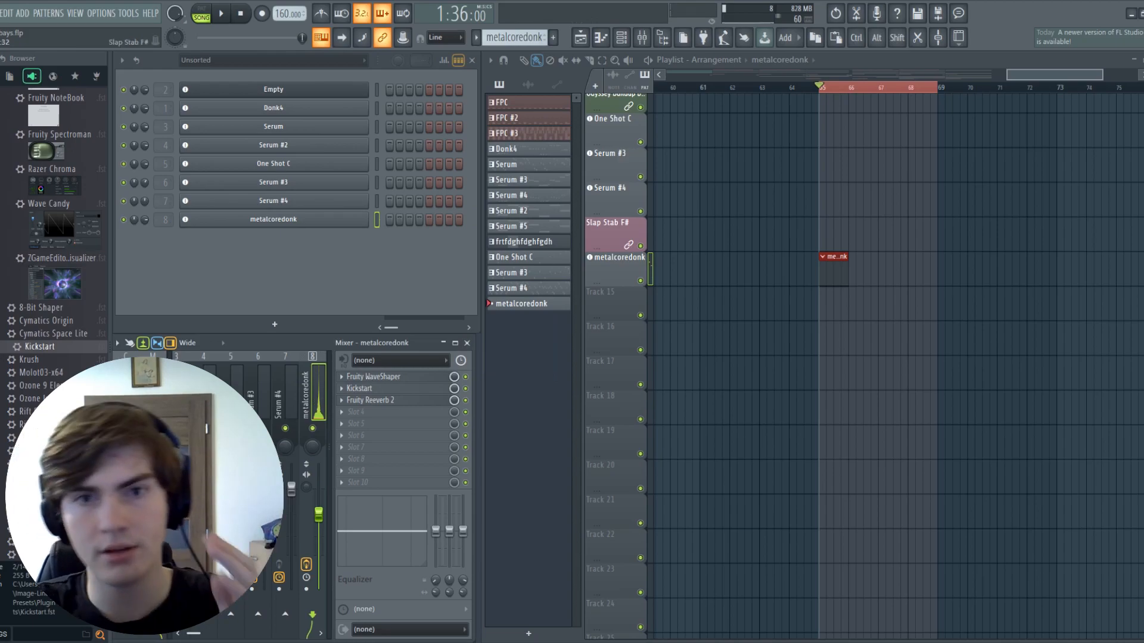
# Clear the playlist's time selection and move the metalcoredonk clip to bar 53.
pyautogui.hotkey('ctrl', 'd')
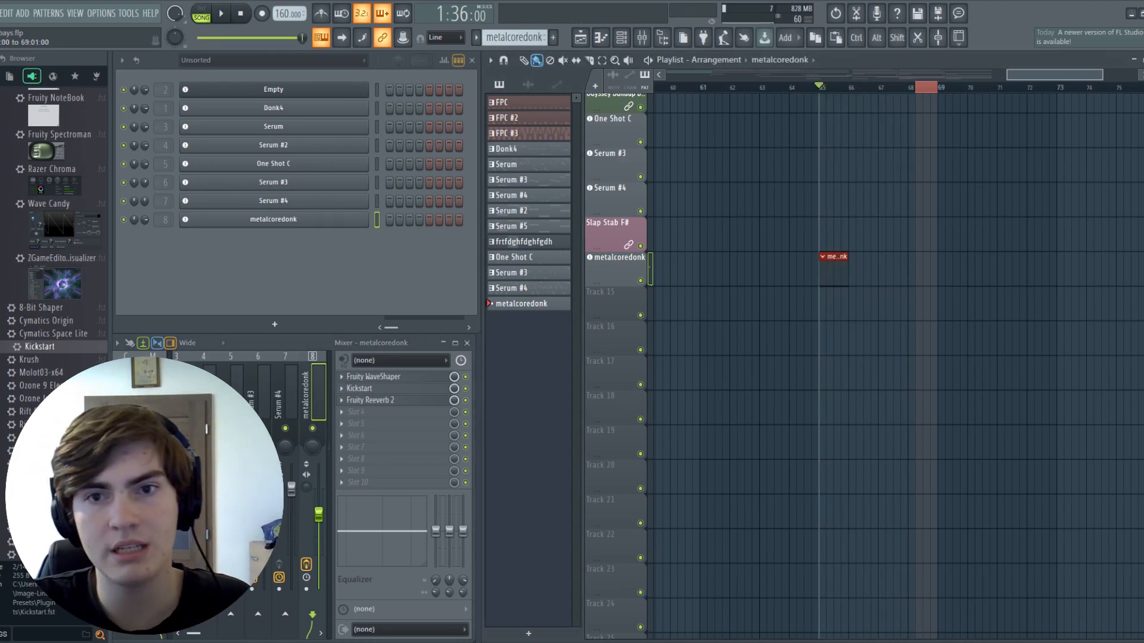
pyautogui.moveTo(833, 266); pyautogui.dragTo(1082, 447)
pyautogui.moveTo(1081, 446); pyautogui.dragTo(806, 447)
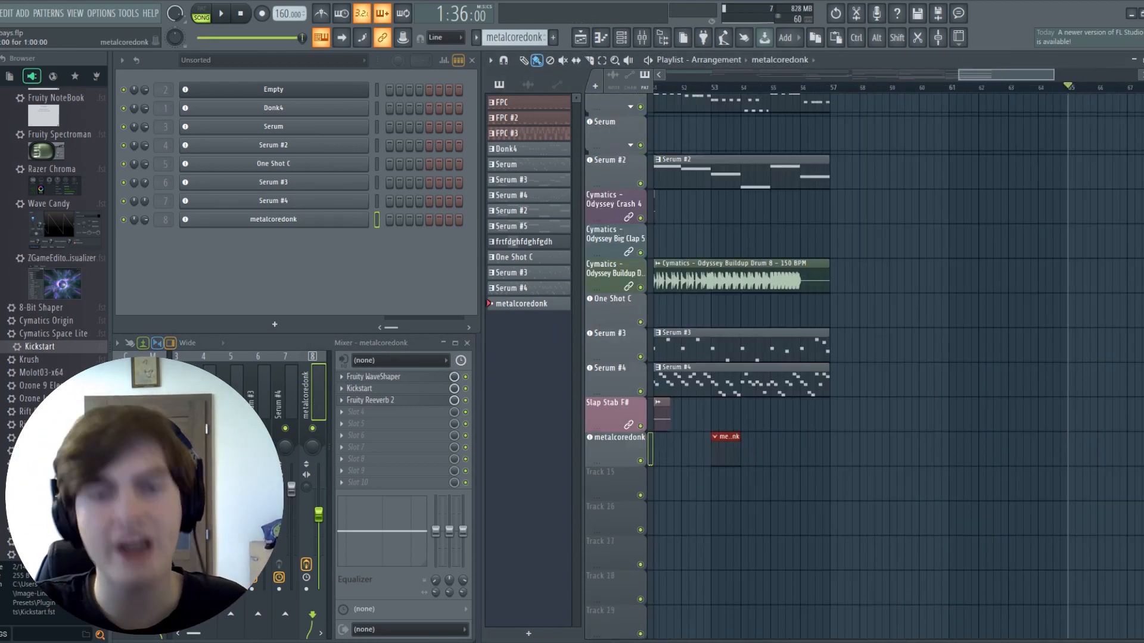
# Fill the metalcoredonk pattern with repeated C5 notes that speed up to eighth notes in bar 3 and sixteenth notes in bar 4.
pyautogui.press('F7')
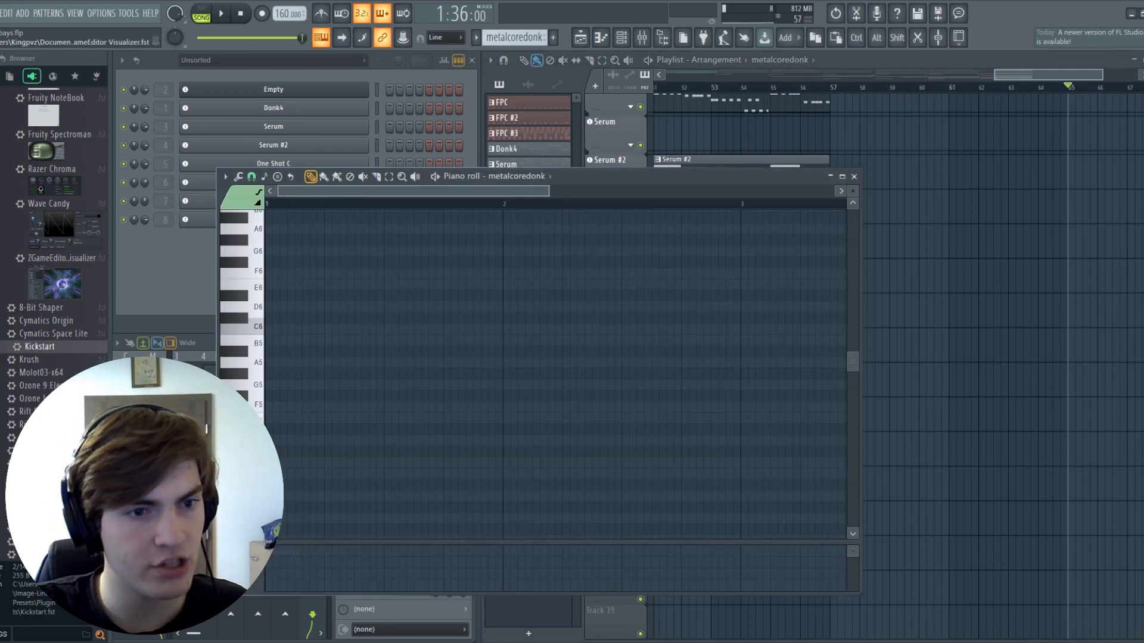
pyautogui.hotkey('ctrl', 'a')
pyautogui.hotkey('ctrl', 'b')
pyautogui.moveTo(707, 384)
pyautogui.mouseDown()
pyautogui.moveTo(654, 422)
pyautogui.moveTo(394, 398)
pyautogui.moveTo(613, 410)
pyautogui.mouseUp()
pyautogui.hotkey('ctrl', 'd')
pyautogui.moveTo(613, 410)
pyautogui.mouseDown()
pyautogui.moveTo(370, 411)
pyautogui.moveTo(622, 411)
pyautogui.moveTo(335, 434)
pyautogui.mouseUp()
pyautogui.hotkey('ctrl', 'd')
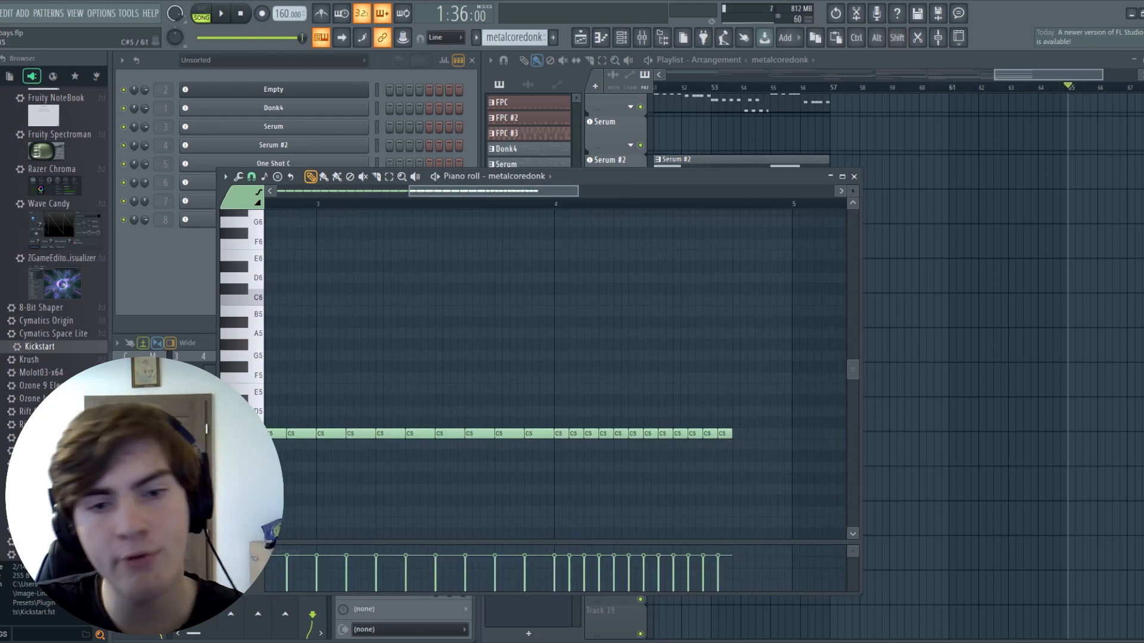
# Finish the roll with thirty-second C5 notes over the last beat of bar 4 and close the piano roll.
pyautogui.moveTo(739, 423); pyautogui.dragTo(614, 375)
pyautogui.click(614, 386)
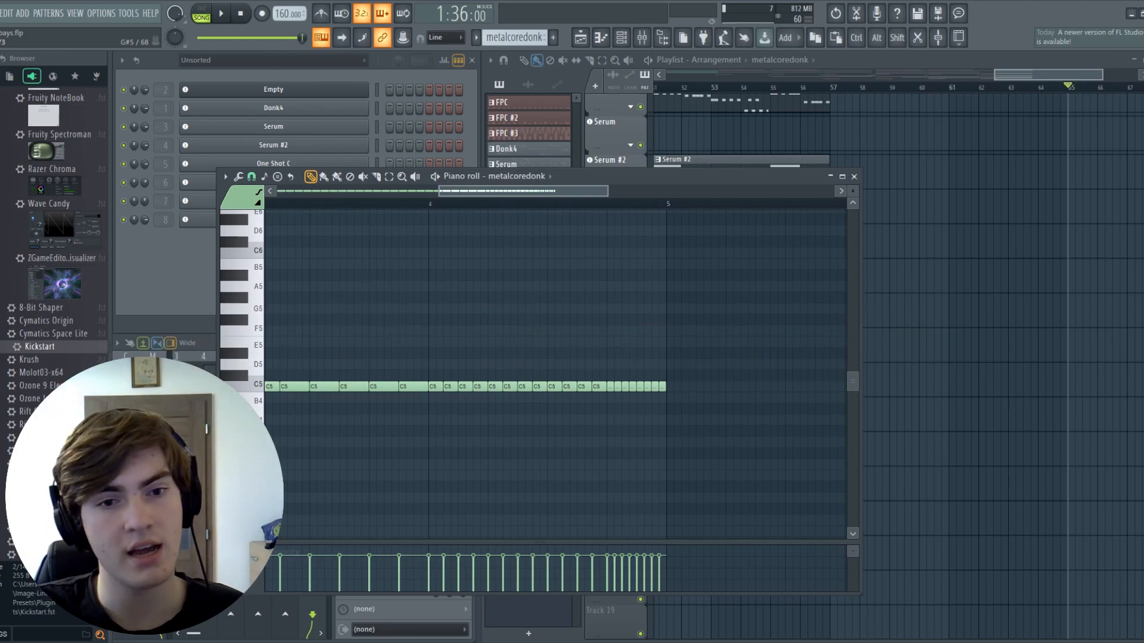
pyautogui.press('Escape')
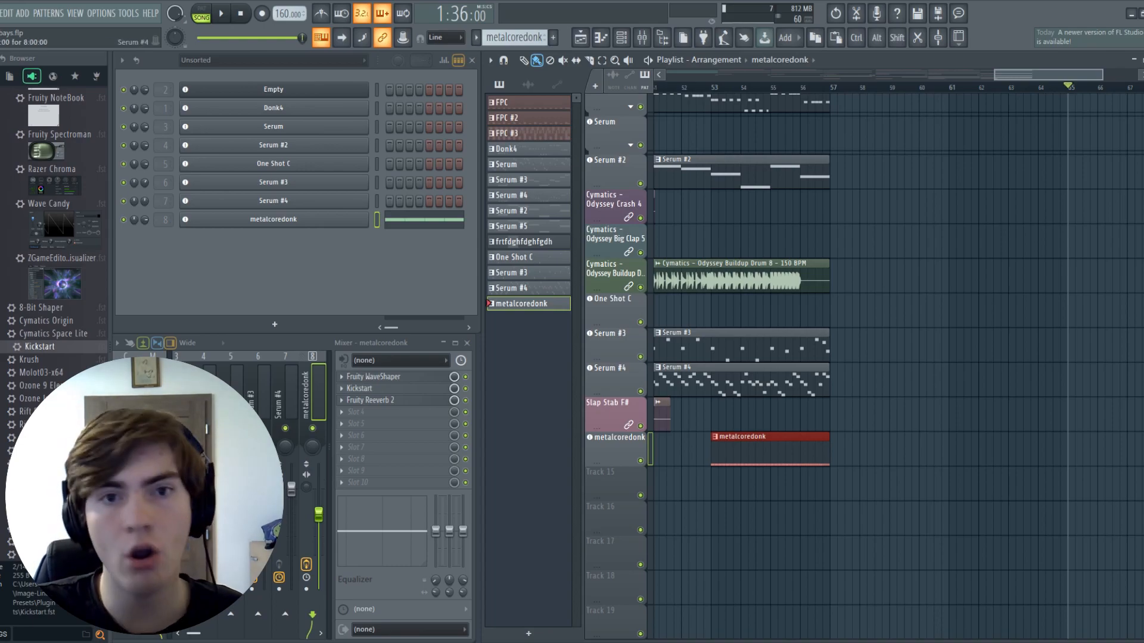
# Create a rising volume automation clip for the metalcoredonk mixer track over bars 53 to 57, collapse its track group and clear the time selection.
pyautogui.moveTo(712, 88); pyautogui.dragTo(829, 88)
pyautogui.rightClick(319, 515)
pyautogui.click(334, 495)
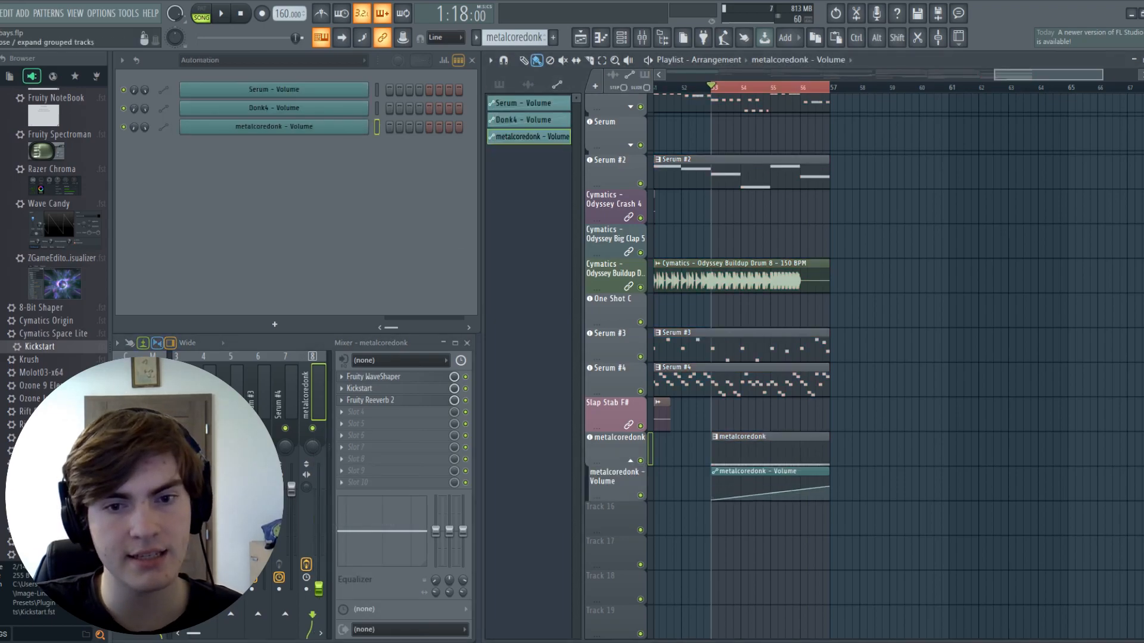
pyautogui.click(631, 461)
pyautogui.hotkey('ctrl', 'd')
pyautogui.moveTo(739, 108); pyautogui.dragTo(879, 158)
# Play back the end of the buildup from bar 53 to hear the metalcoredonk roll's volume rise.
pyautogui.click(734, 88)
pyautogui.press('space')
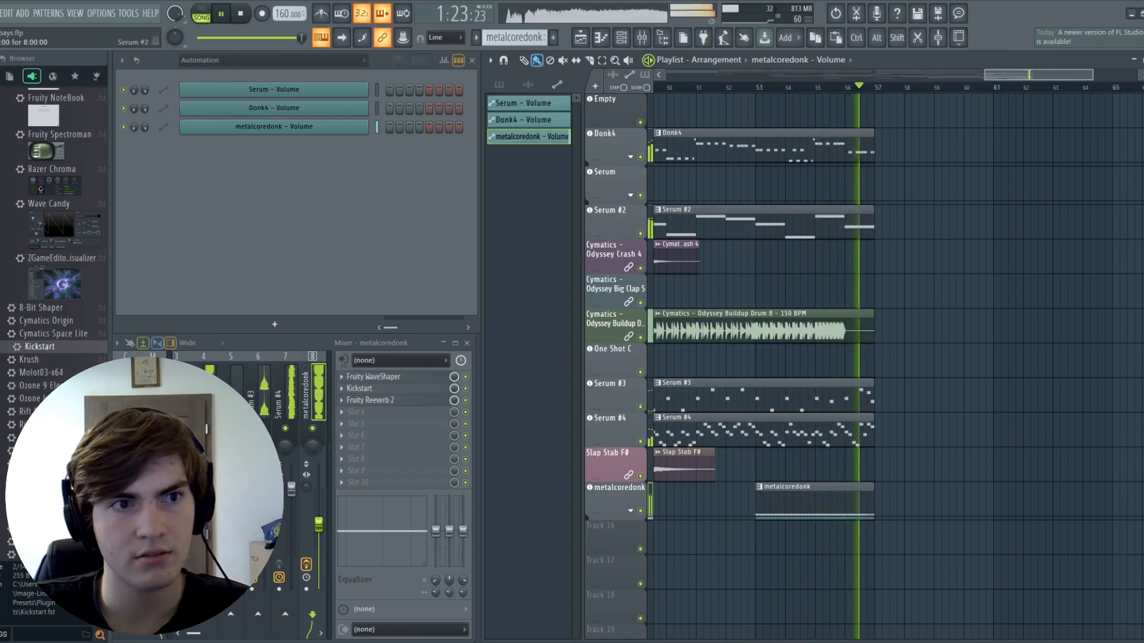
pyautogui.press('space')
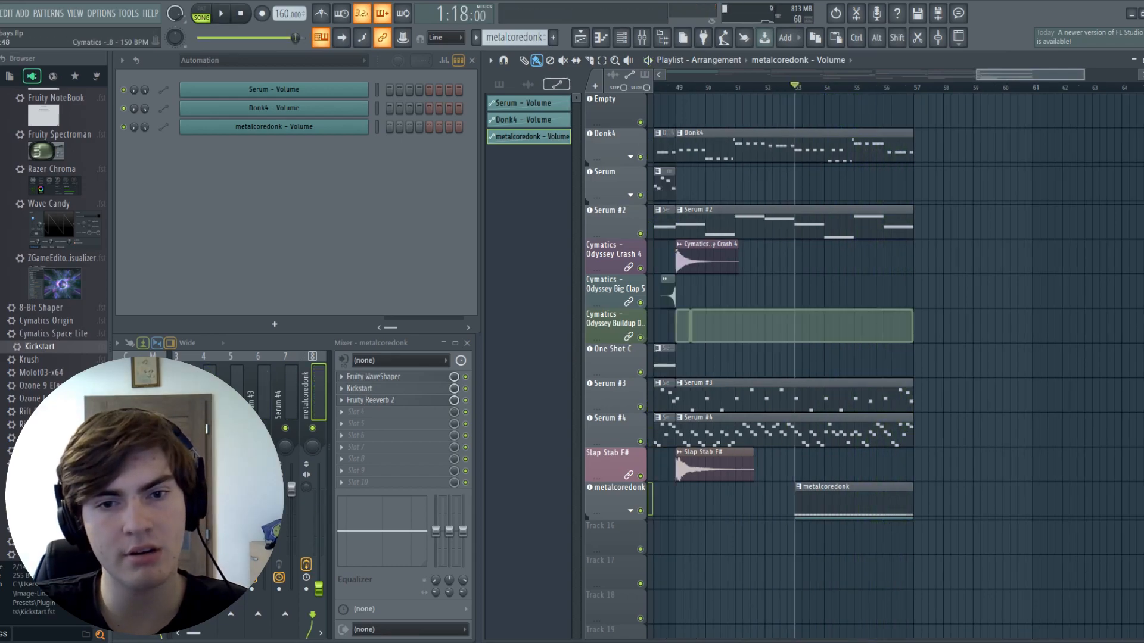
# Delete the Odyssey Buildup Drum clip and place Crash 4 at bar 57 with Big Clap 5 just before it.
pyautogui.hscroll(-10, 898, 352)
pyautogui.hscroll(5, 898, 334)
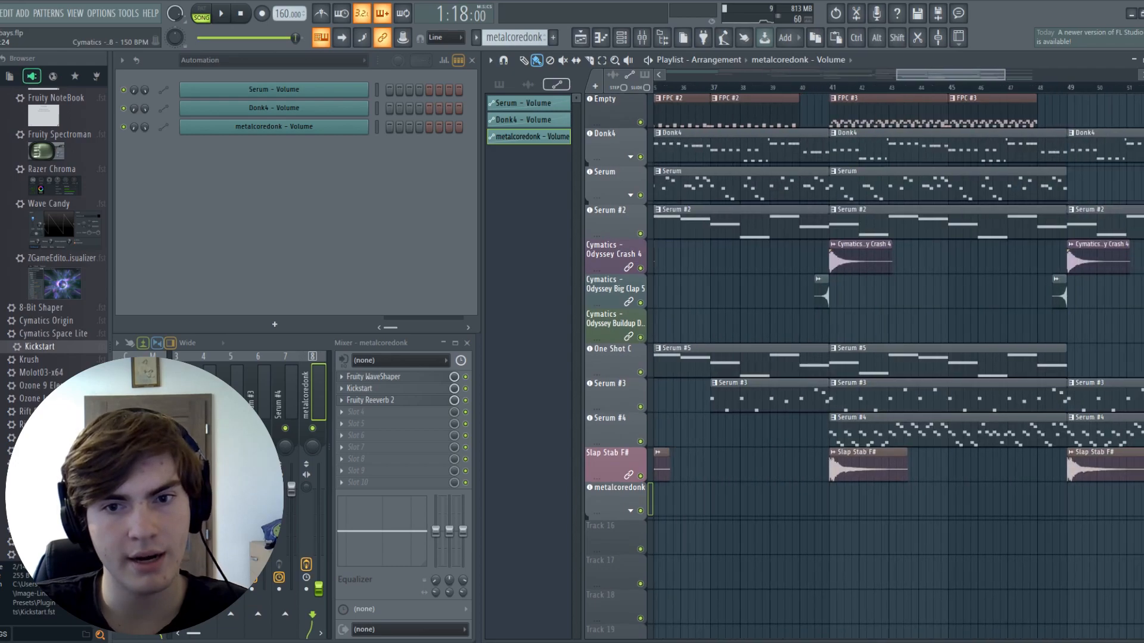
pyautogui.hscroll(4, 898, 351)
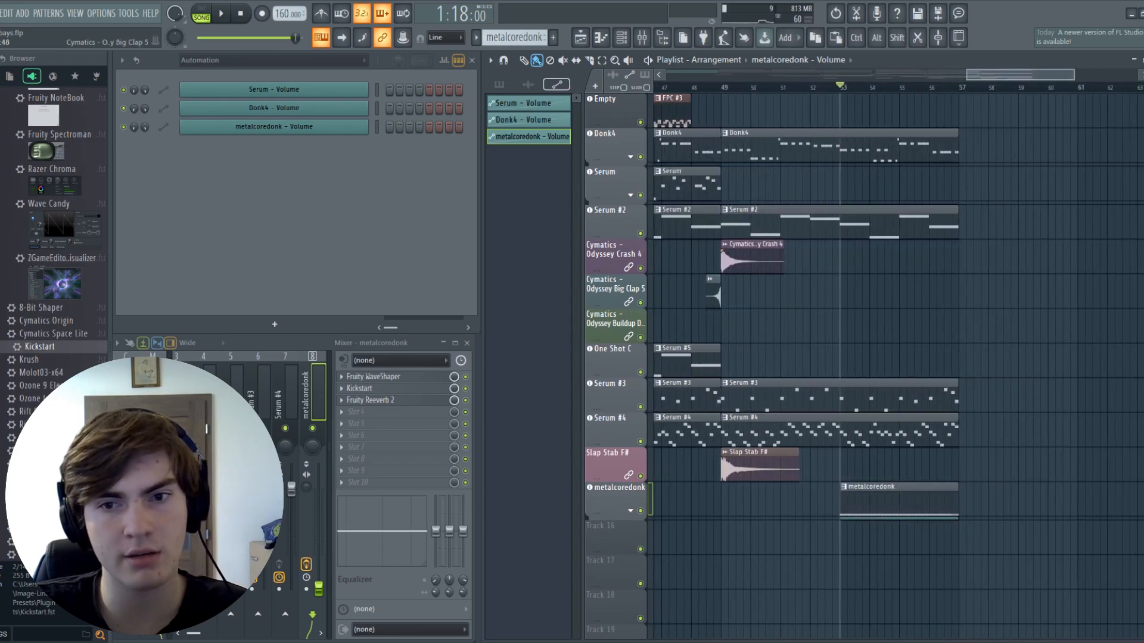
pyautogui.moveTo(751, 245); pyautogui.dragTo(990, 245)
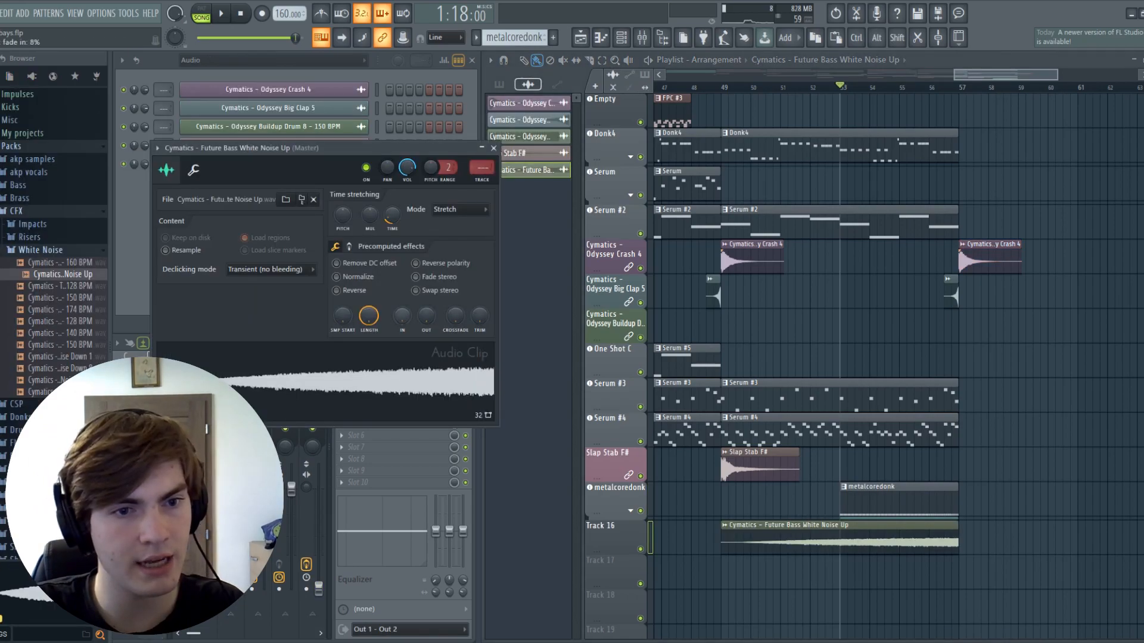
# Add a fade-in to the Future Bass White Noise Up sample on Track 16 and play back the buildup's last four bars.
pyautogui.moveTo(402, 315); pyautogui.dragTo(402, 309)
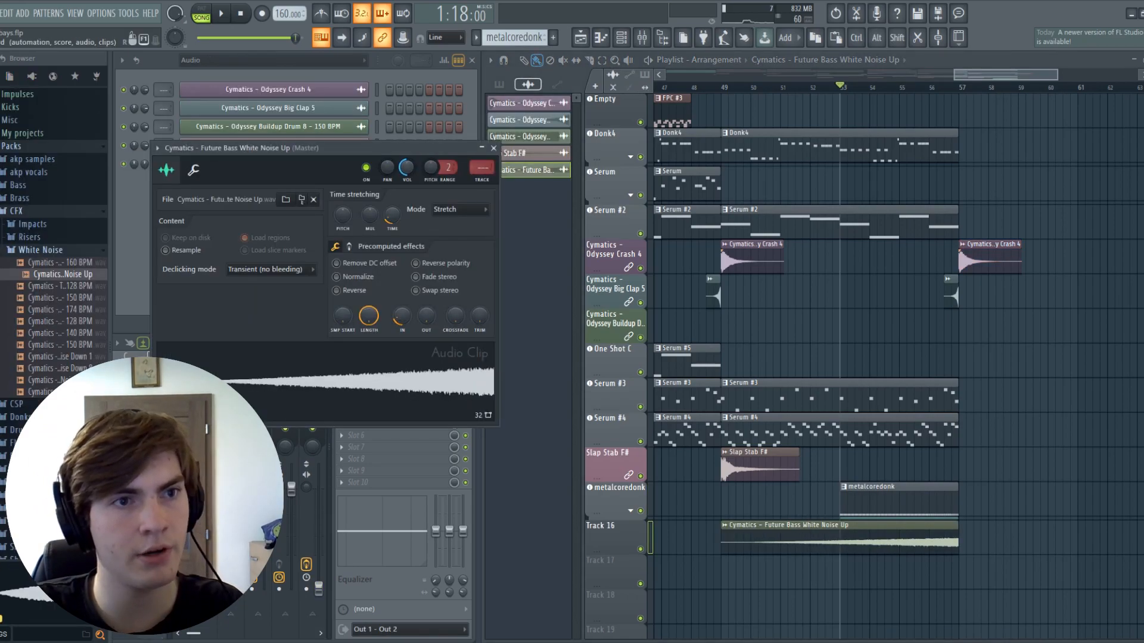
pyautogui.press('space')
pyautogui.press('Escape')
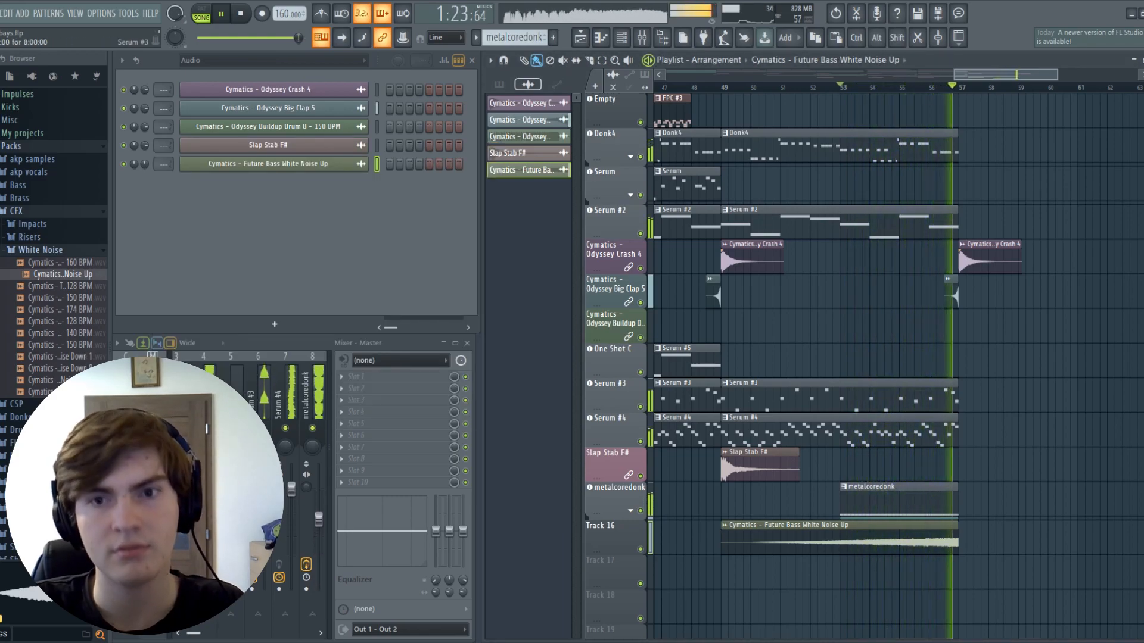
pyautogui.press('space')
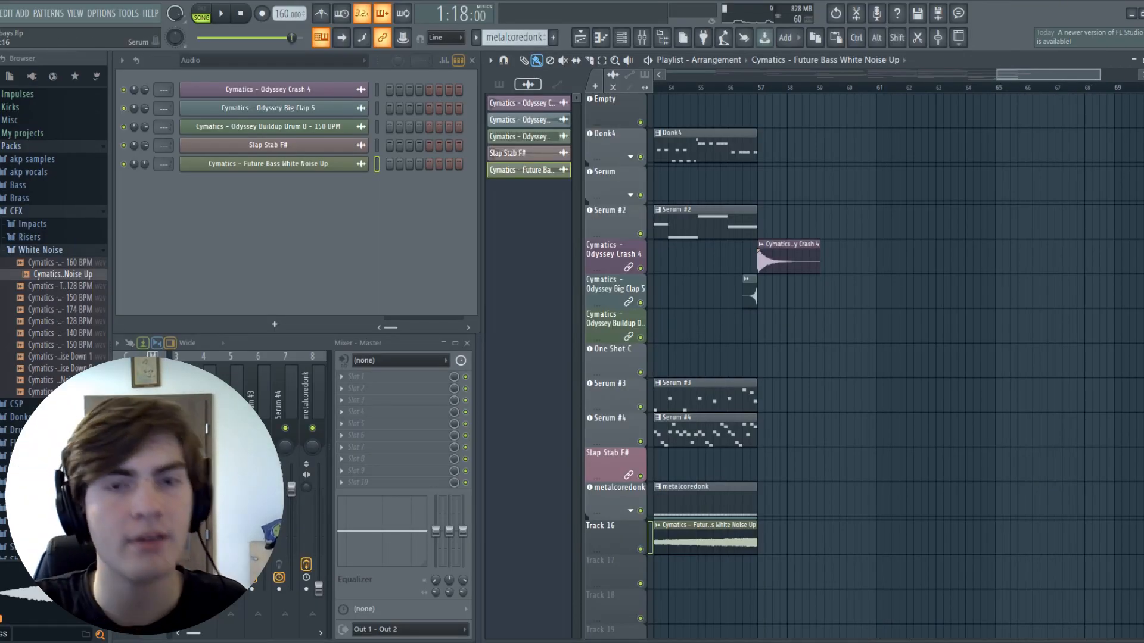
# Create the pattern "drop of metalcord" and start its metalcoredonk melody with C5, D#5 and two shorter C5 notes.
pyautogui.hscroll(3, 894, 325)
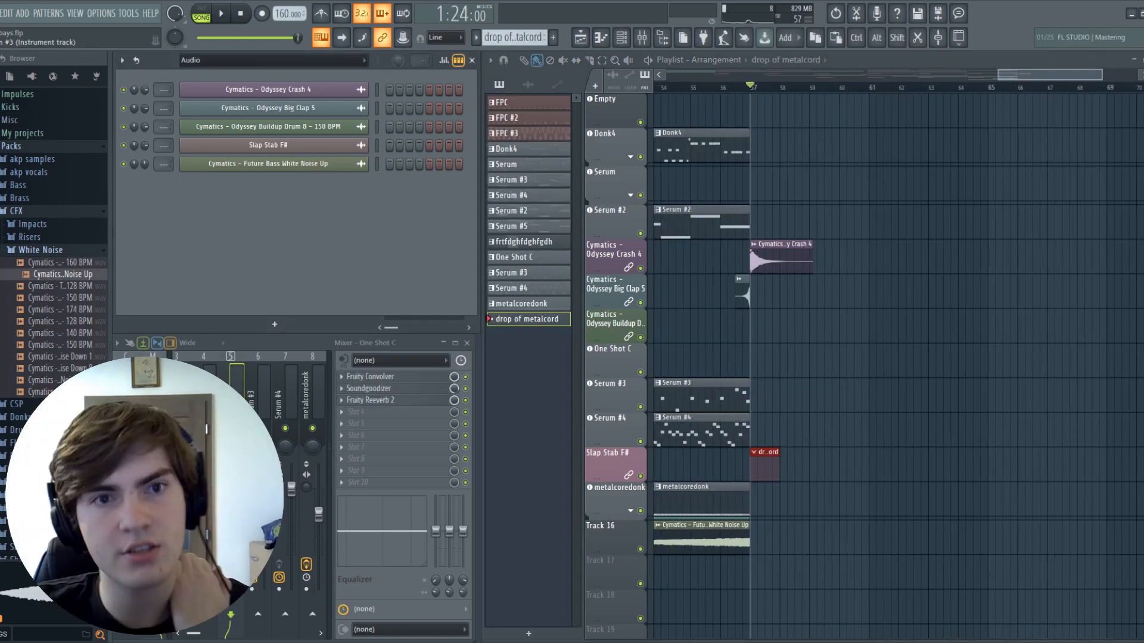
pyautogui.click(622, 37)
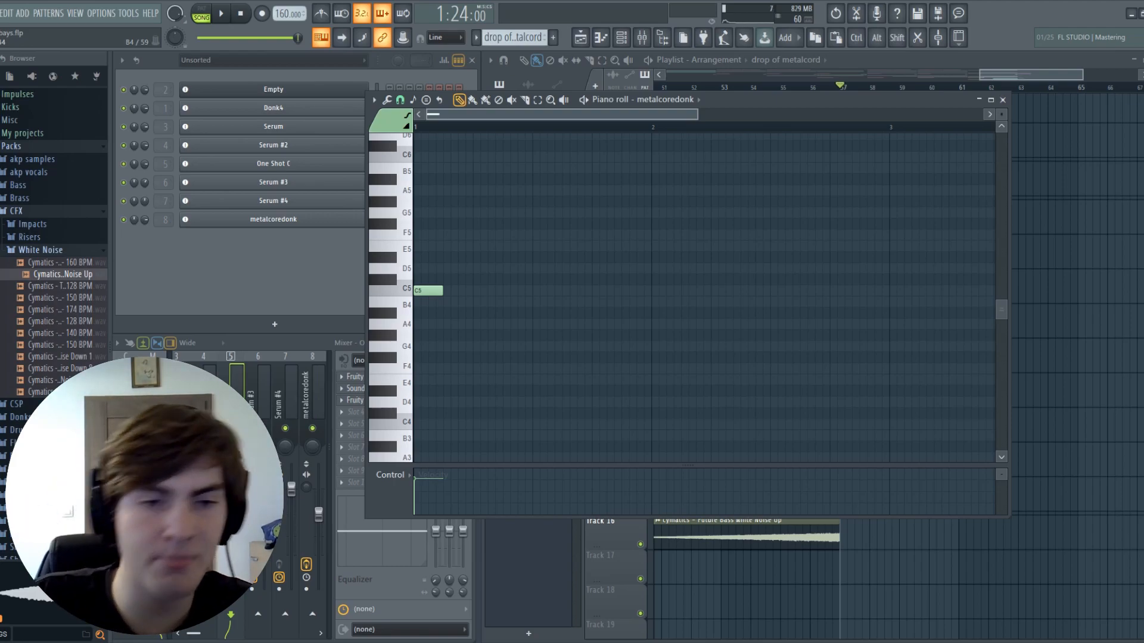
pyautogui.click(453, 257)
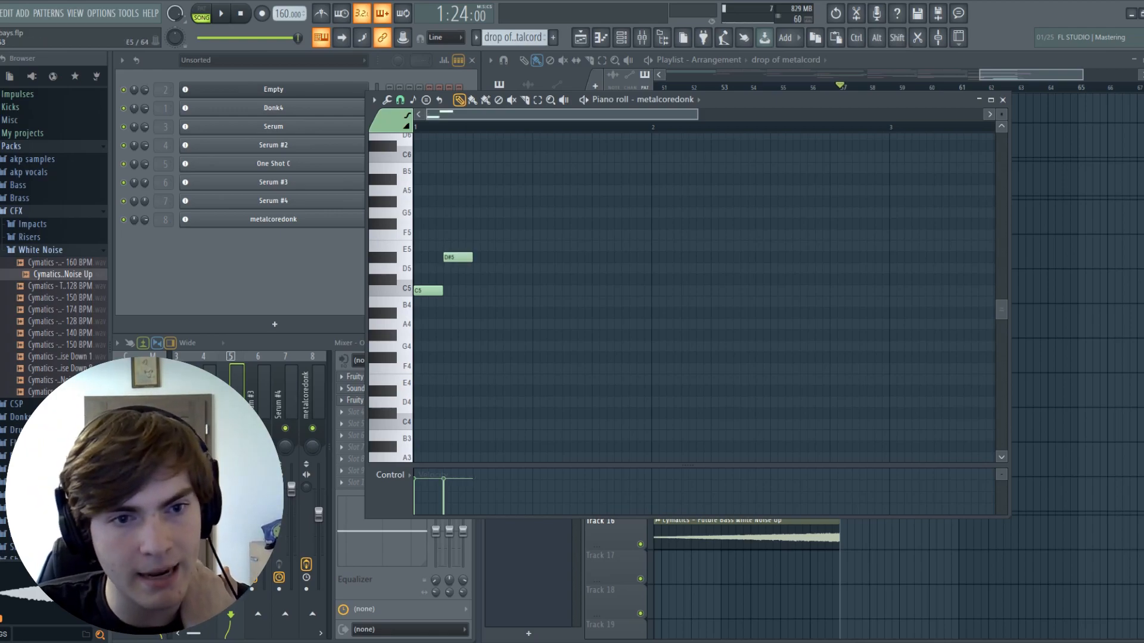
pyautogui.click(477, 291)
pyautogui.moveTo(501, 291); pyautogui.dragTo(487, 291)
pyautogui.click(492, 291)
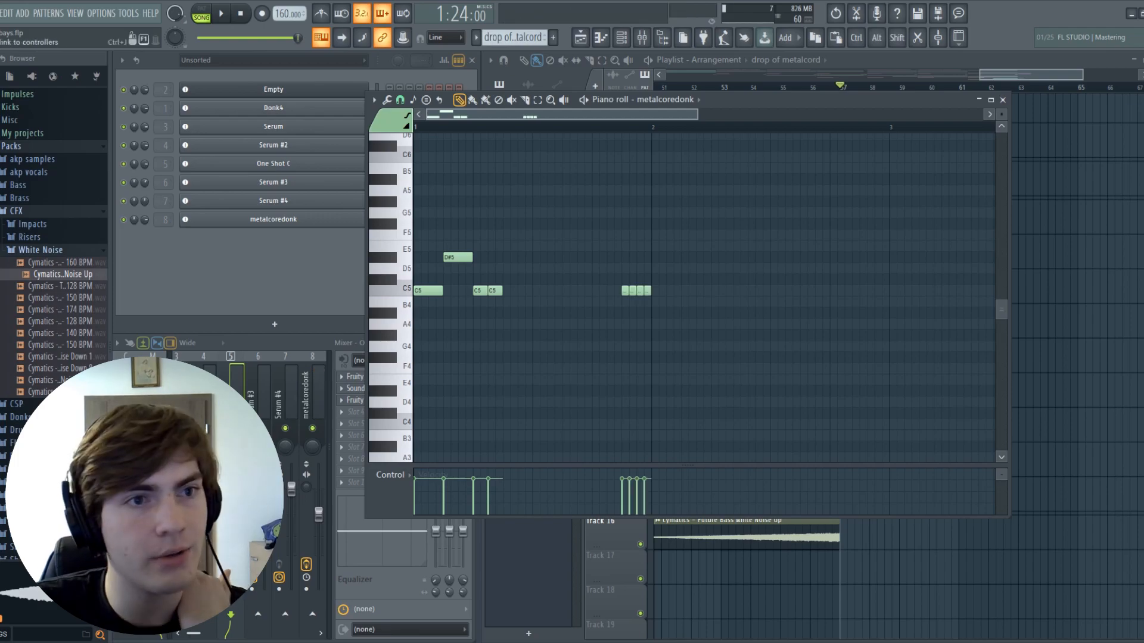
# Continue the metalcoredonk melody to eight bars, play it back, and place the pattern at bars 57 and 65.
pyautogui.moveTo(714, 250)
pyautogui.mouseDown()
pyautogui.moveTo(465, 358)
pyautogui.moveTo(699, 330)
pyautogui.moveTo(715, 166)
pyautogui.moveTo(715, 237)
pyautogui.mouseUp()
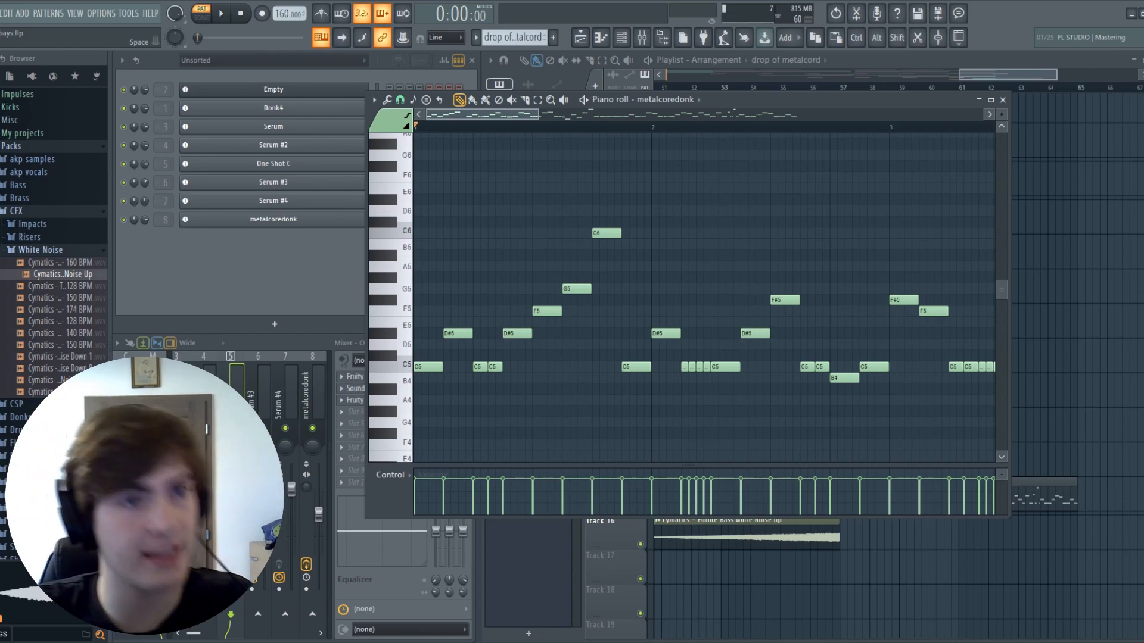
pyautogui.press('space')
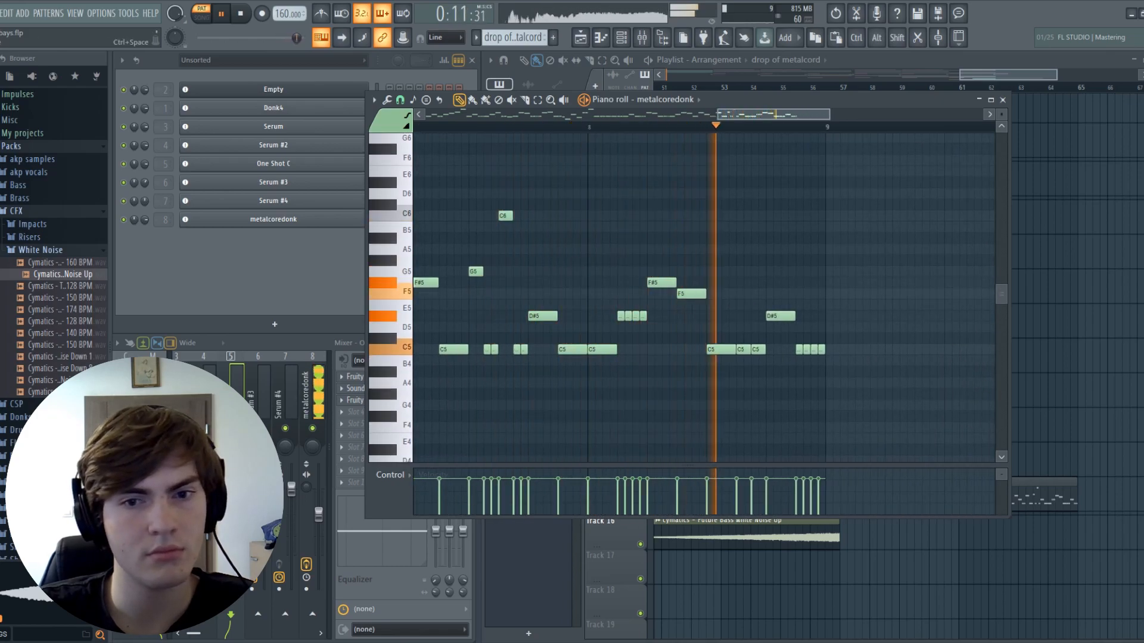
pyautogui.press('space')
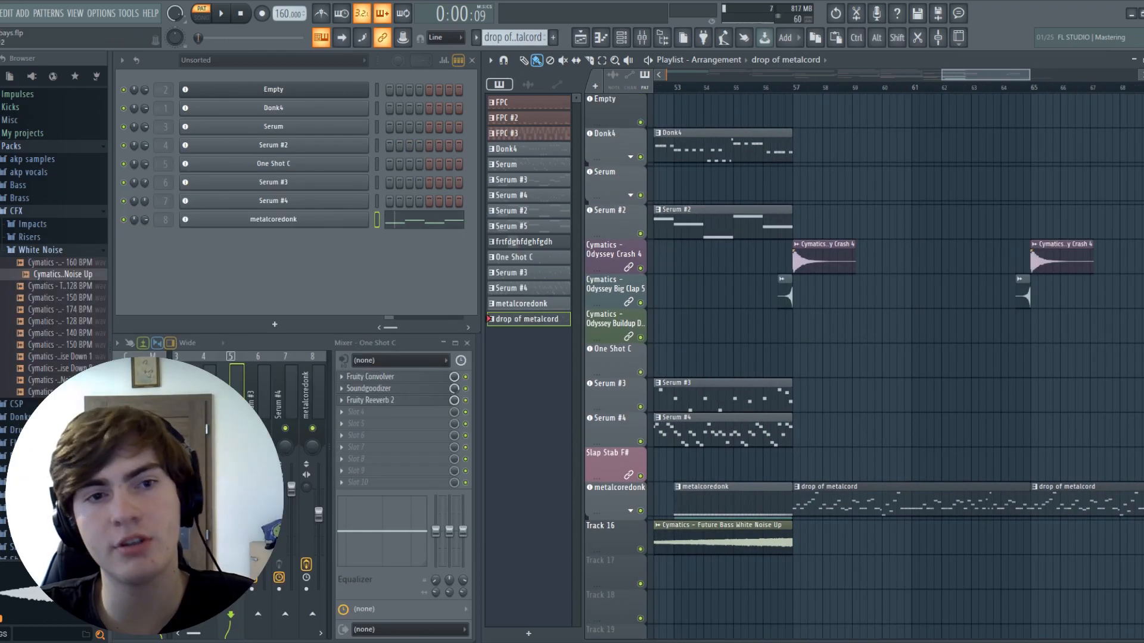
# Place FPC #2 drum clips on the Empty track, covering bar 59 up to bar 65.
pyautogui.click(528, 117)
pyautogui.click(924, 112)
pyautogui.rightClick(925, 111)
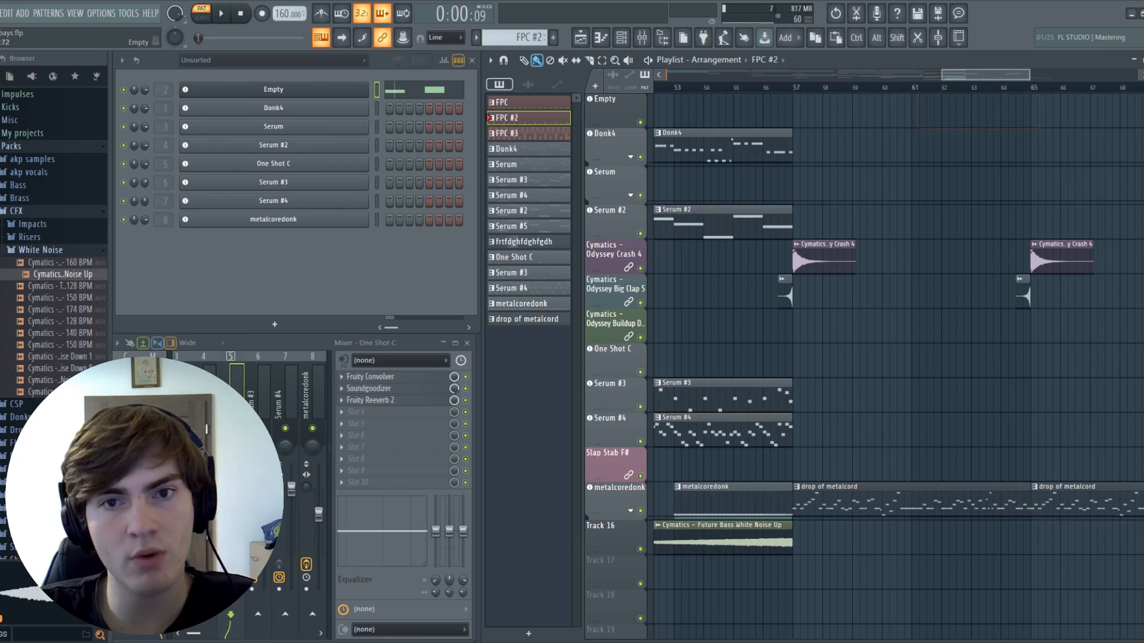
pyautogui.click(919, 111)
pyautogui.click(796, 111)
pyautogui.moveTo(795, 111); pyautogui.dragTo(846, 111)
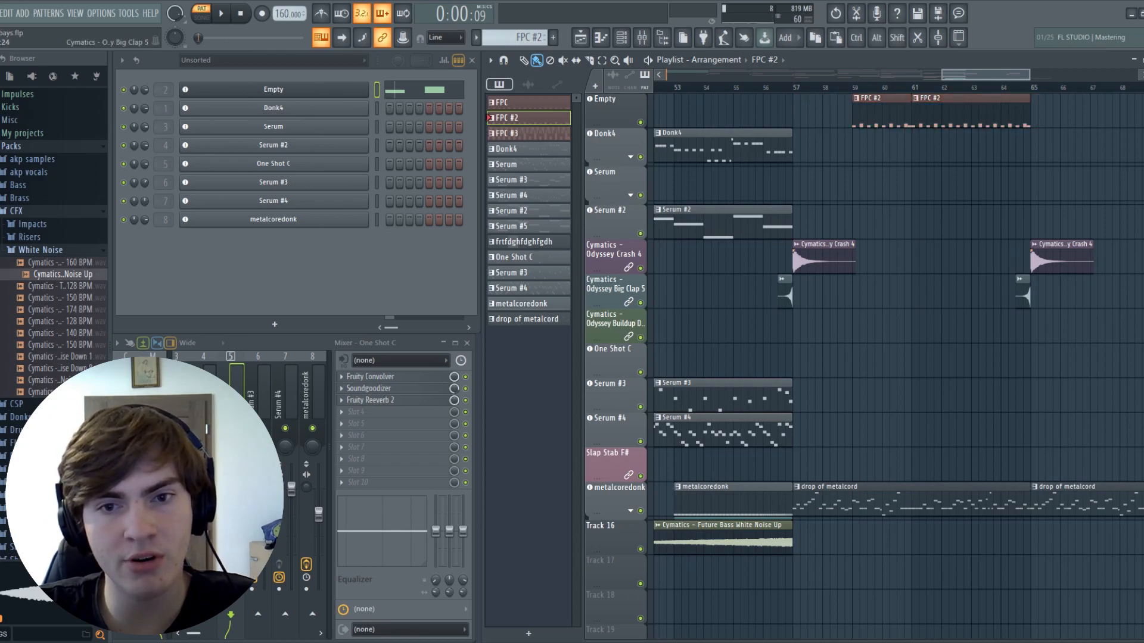
# Add a Crash 4 clip at bar 59 with a Big Clap 5 clip leading into it.
pyautogui.moveTo(853, 293); pyautogui.dragTo(845, 293)
pyautogui.click(866, 293)
pyautogui.click(843, 259)
pyautogui.moveTo(886, 259); pyautogui.dragTo(856, 259)
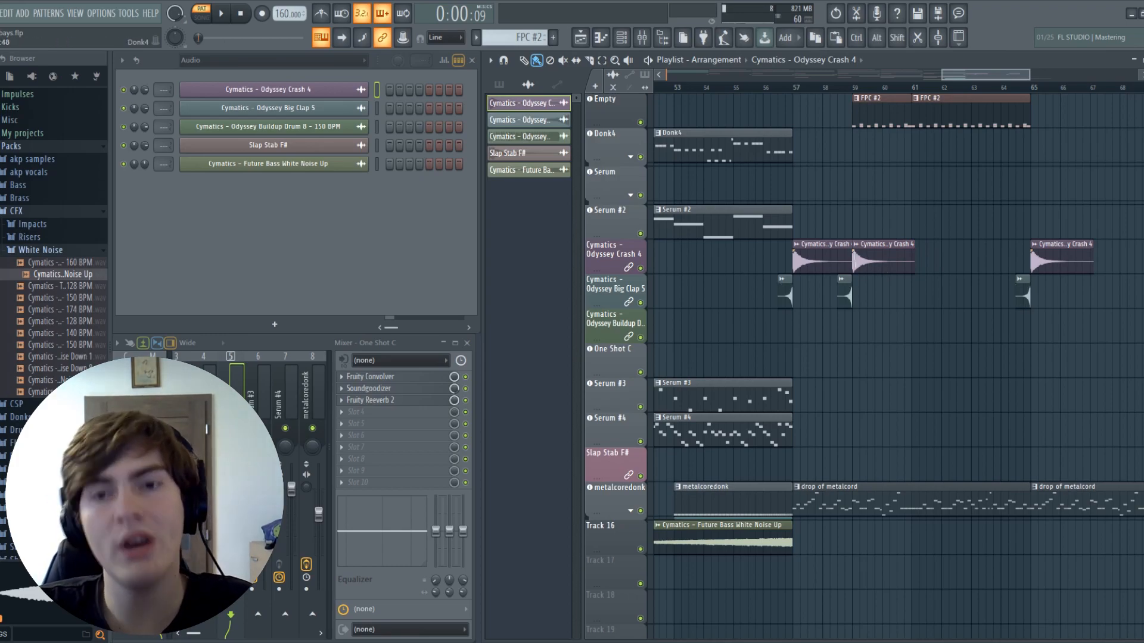
# Clone the drop of metalcord pattern for Serum #2 and replace its melody with long sustained notes, starting on C5.
pyautogui.hscroll(3, 894, 149)
pyautogui.rightClick(528, 321)
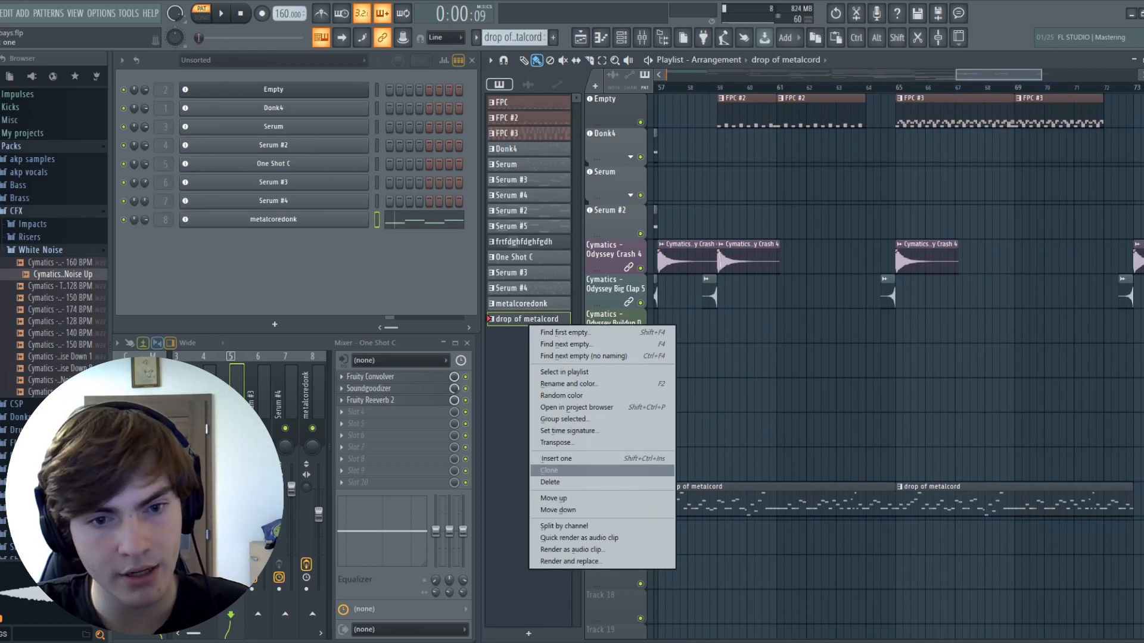
pyautogui.click(550, 471)
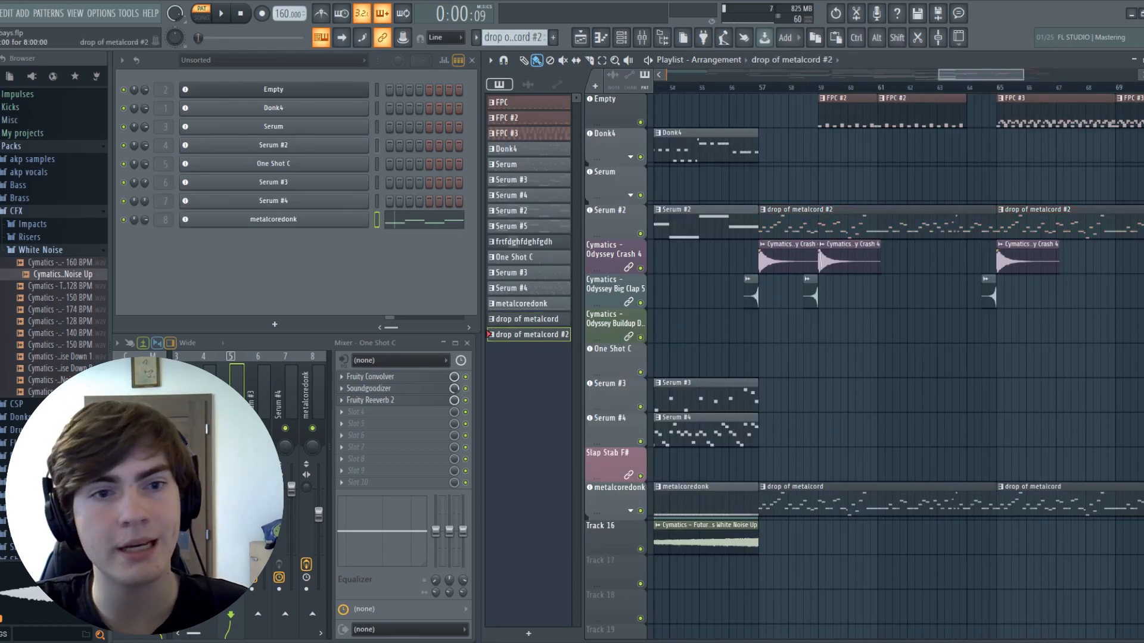
pyautogui.doubleClick(882, 225)
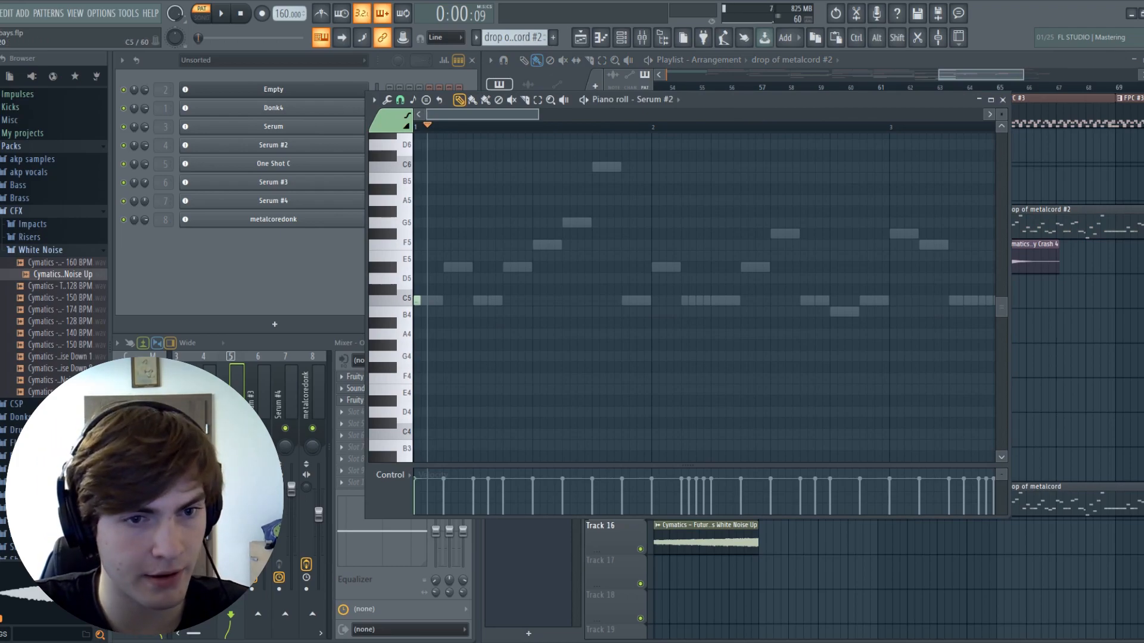
pyautogui.moveTo(420, 301); pyautogui.dragTo(486, 300)
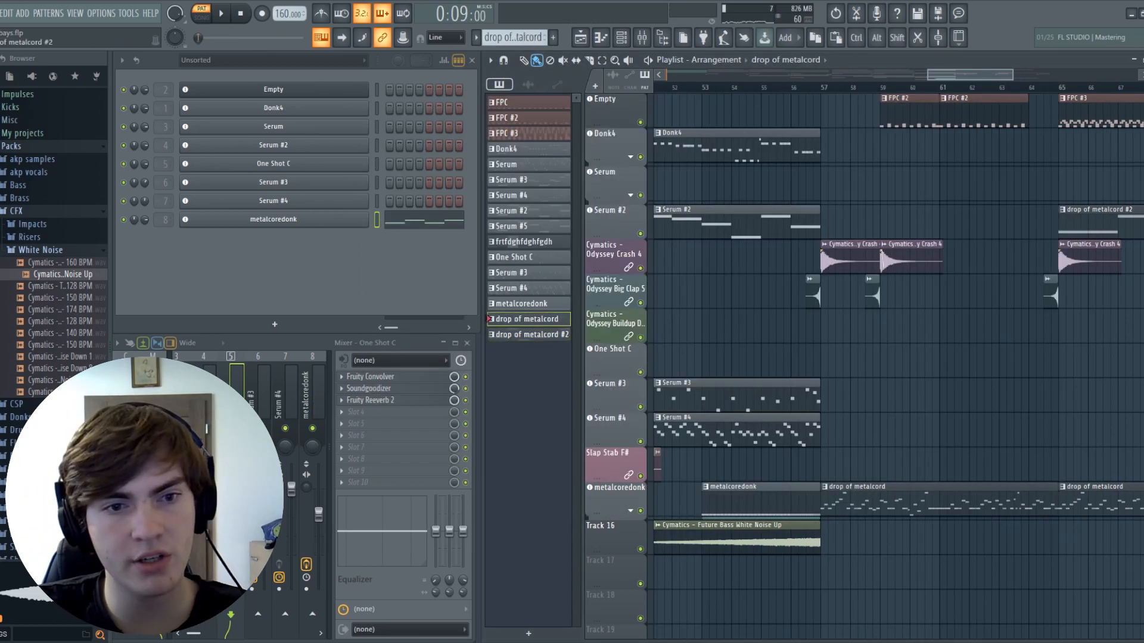
# Clone the drop of metalcord pattern for Donk4 and write an offbeat line under the melody using C5, F5 and F#5 notes.
pyautogui.rightClick(548, 325)
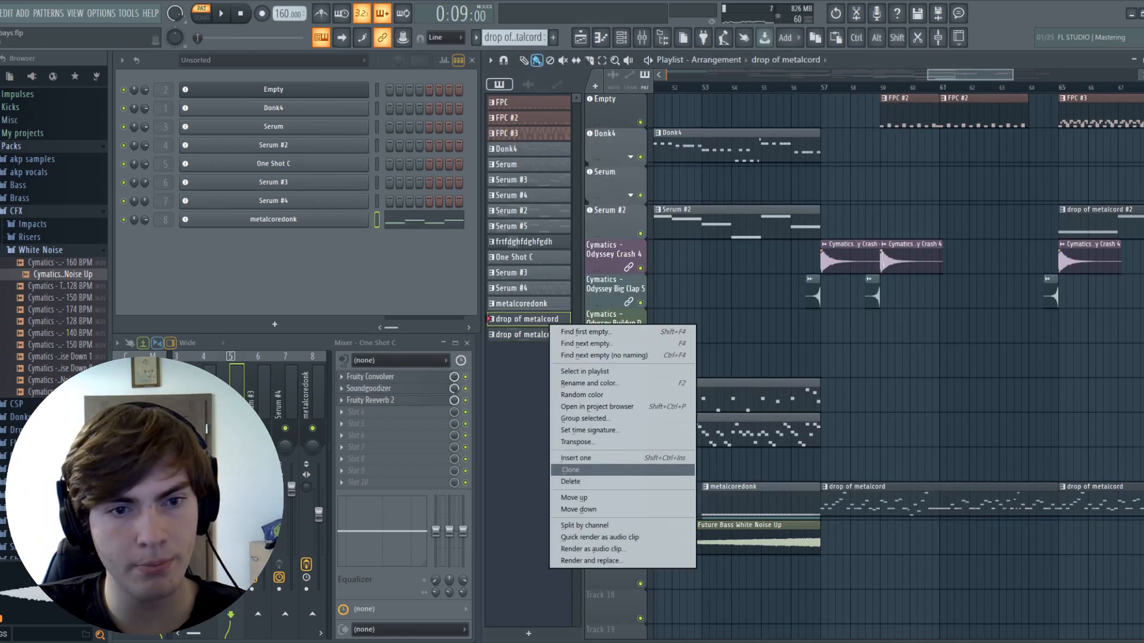
pyautogui.click(570, 470)
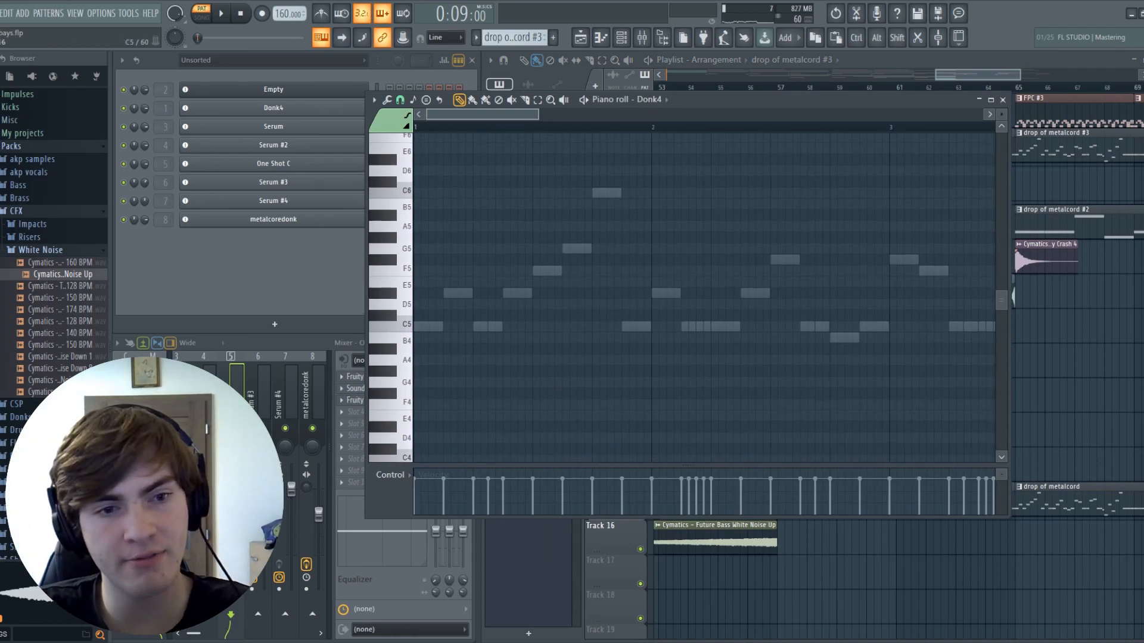
pyautogui.click(449, 326)
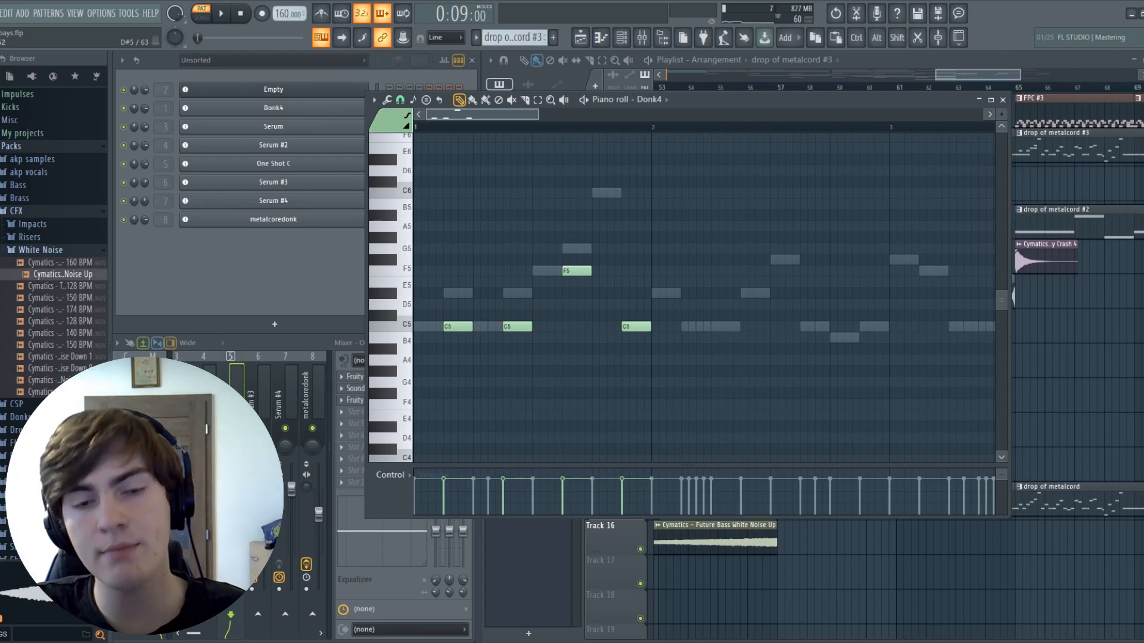
pyautogui.hscroll(2, 704, 298)
pyautogui.hscroll(-1, 704, 298)
pyautogui.hscroll(1, 704, 298)
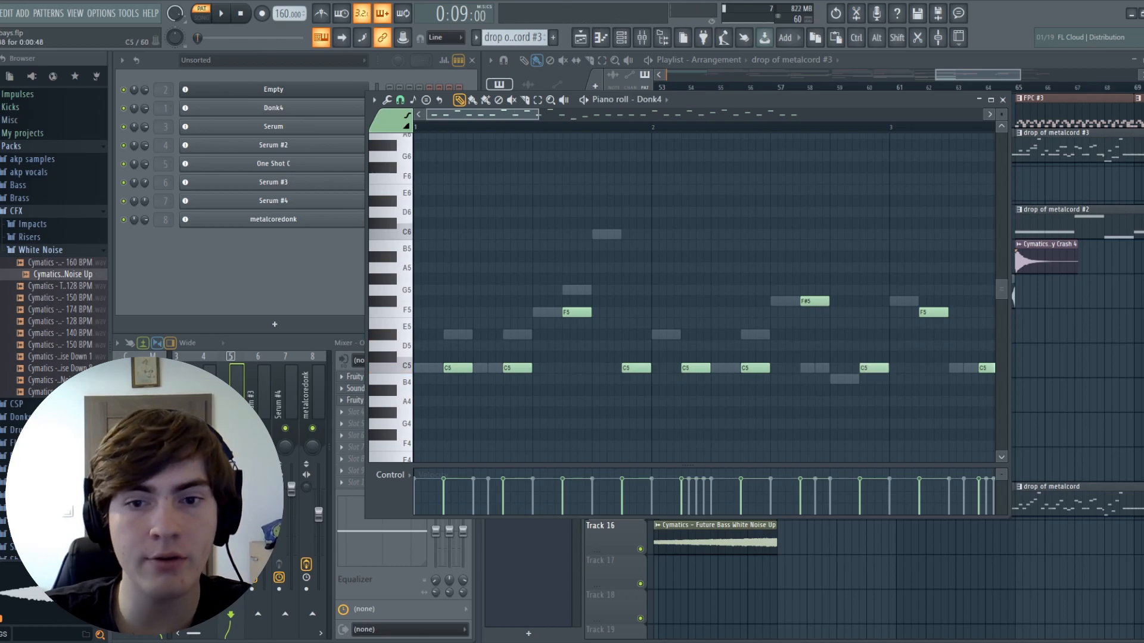
pyautogui.click(870, 368)
pyautogui.click(878, 368)
pyautogui.click(885, 368)
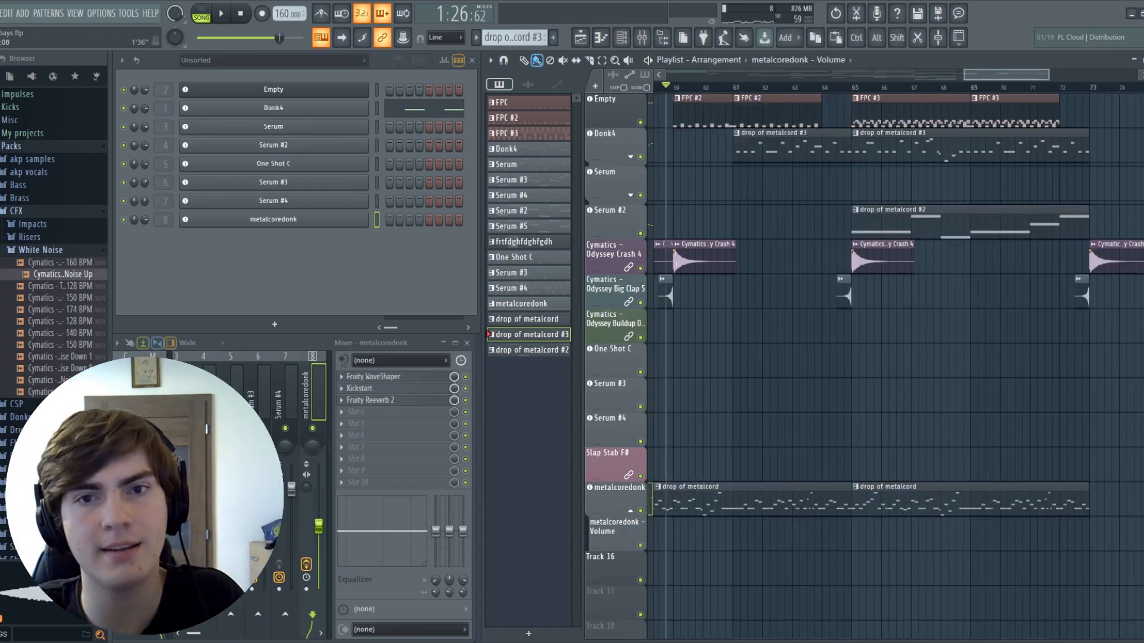
# Play back the second half of the drop from bar 65.
pyautogui.click(853, 87)
pyautogui.hscroll(2, 882, 396)
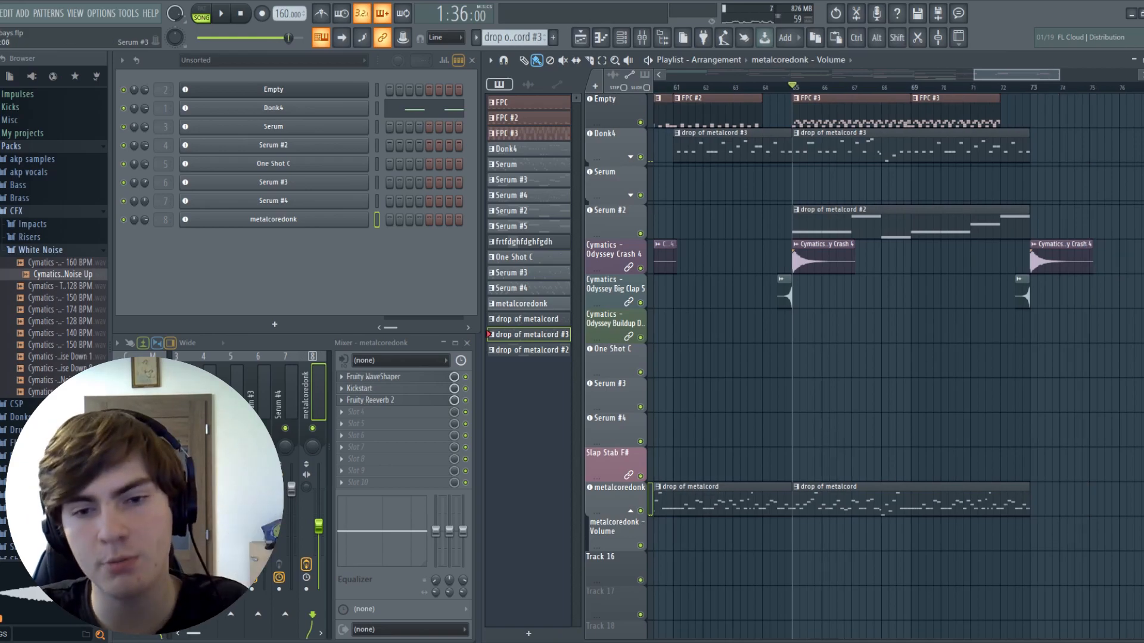
pyautogui.press('space')
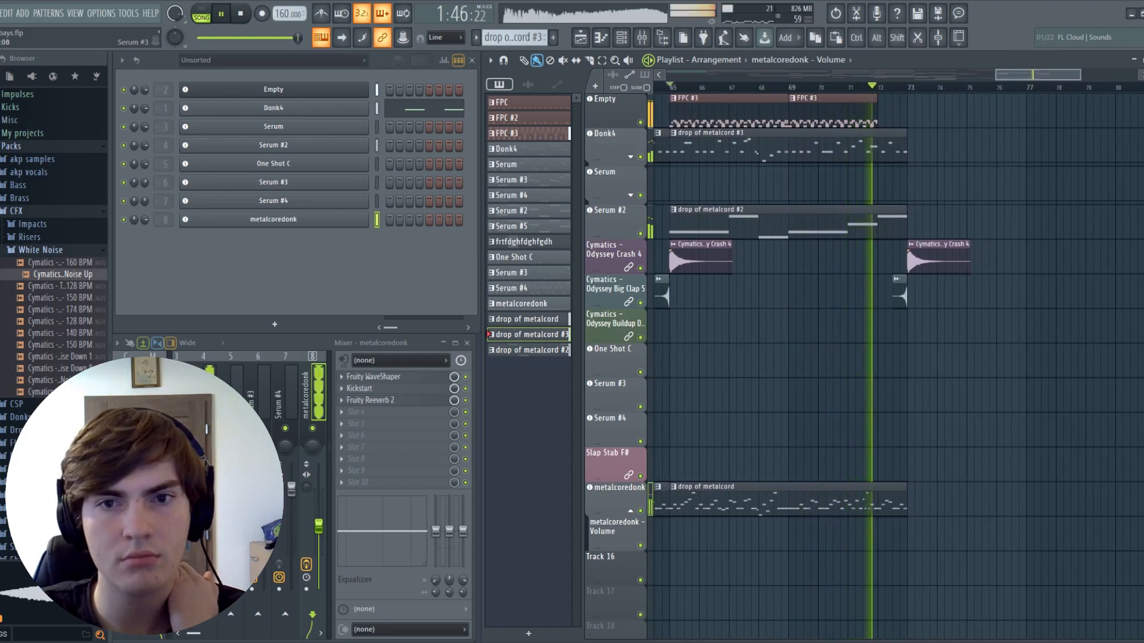
pyautogui.press('space')
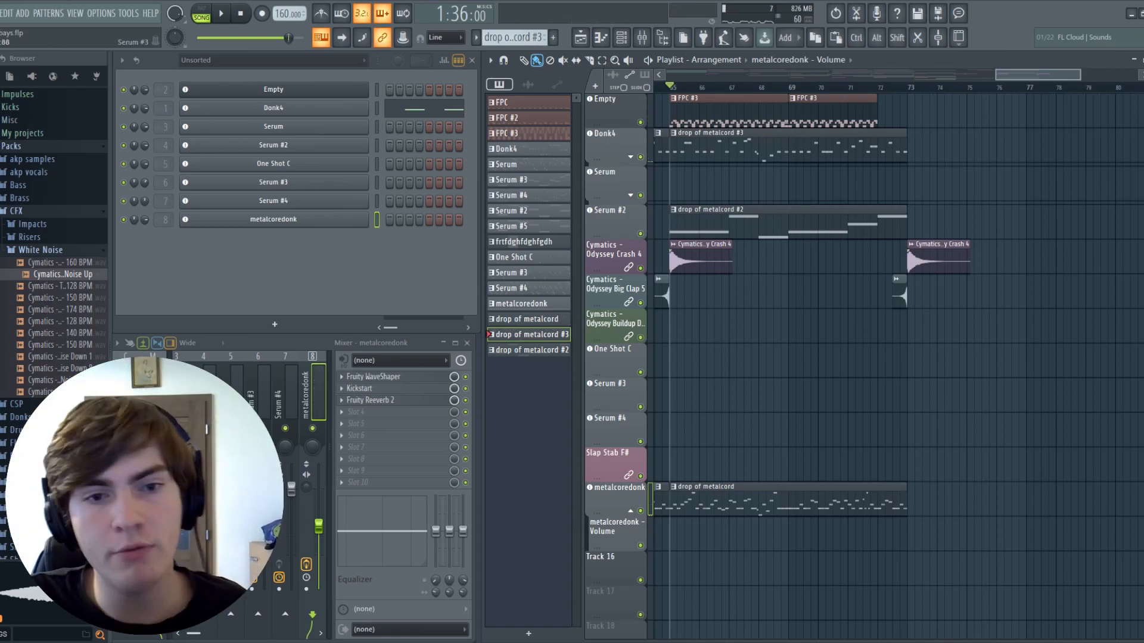
# Place the BENTZ Big Horn 2 sample on Track 17 at bars 57 and 65, and add drop of metalcord #2 at bar 61.
pyautogui.hscroll(-3, 893, 395)
pyautogui.hscroll(-4, 894, 367)
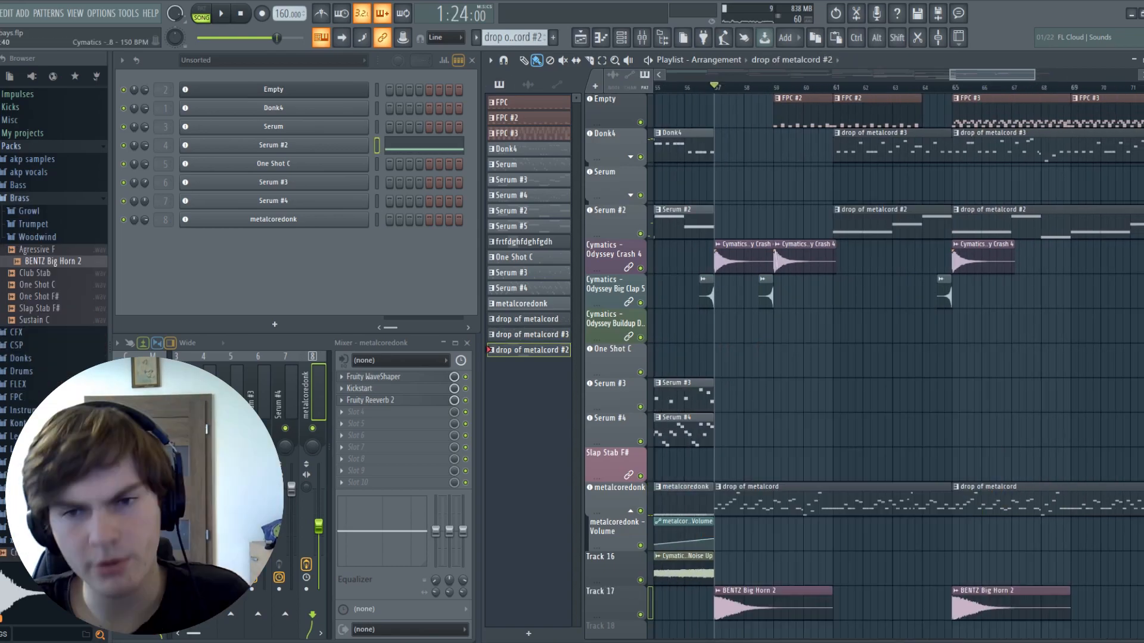
pyautogui.hscroll(1, 893, 426)
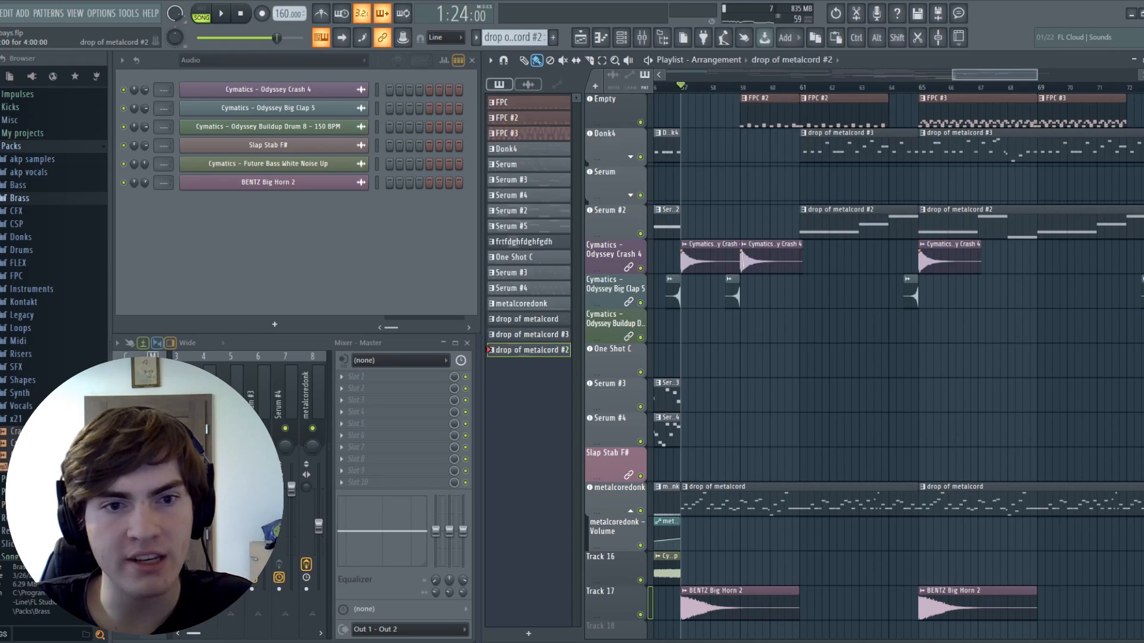
# Clone the drop patterns for One Shot C and Serum #4, placing drop of metalcord #4 and #5 at bar 65.
pyautogui.rightClick(516, 349)
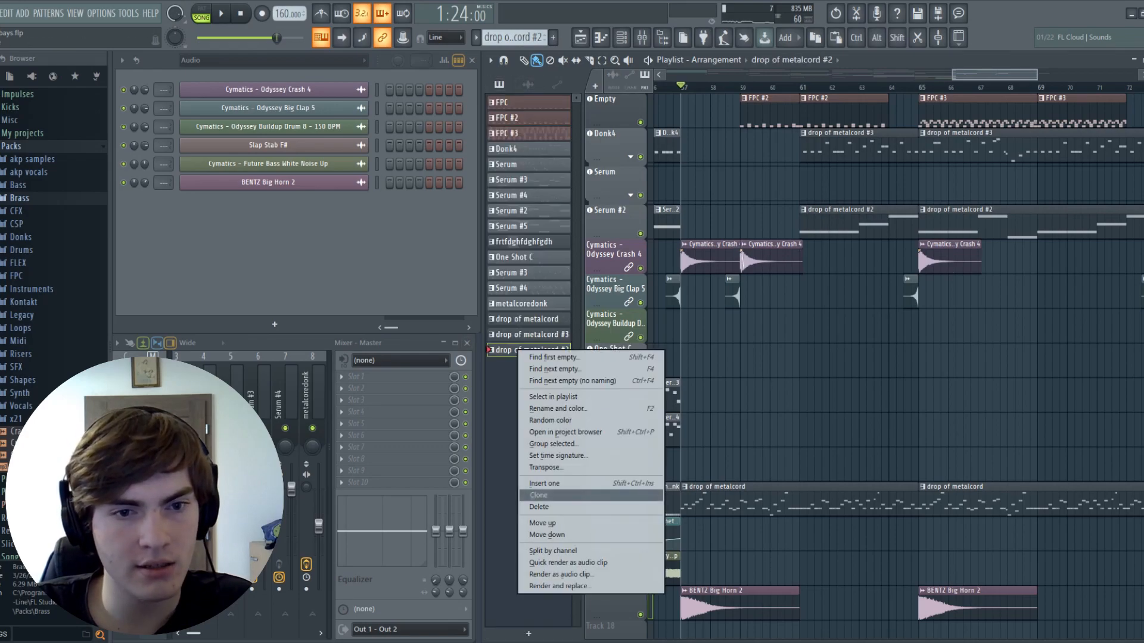
pyautogui.click(572, 495)
pyautogui.moveTo(531, 359); pyautogui.dragTo(757, 469)
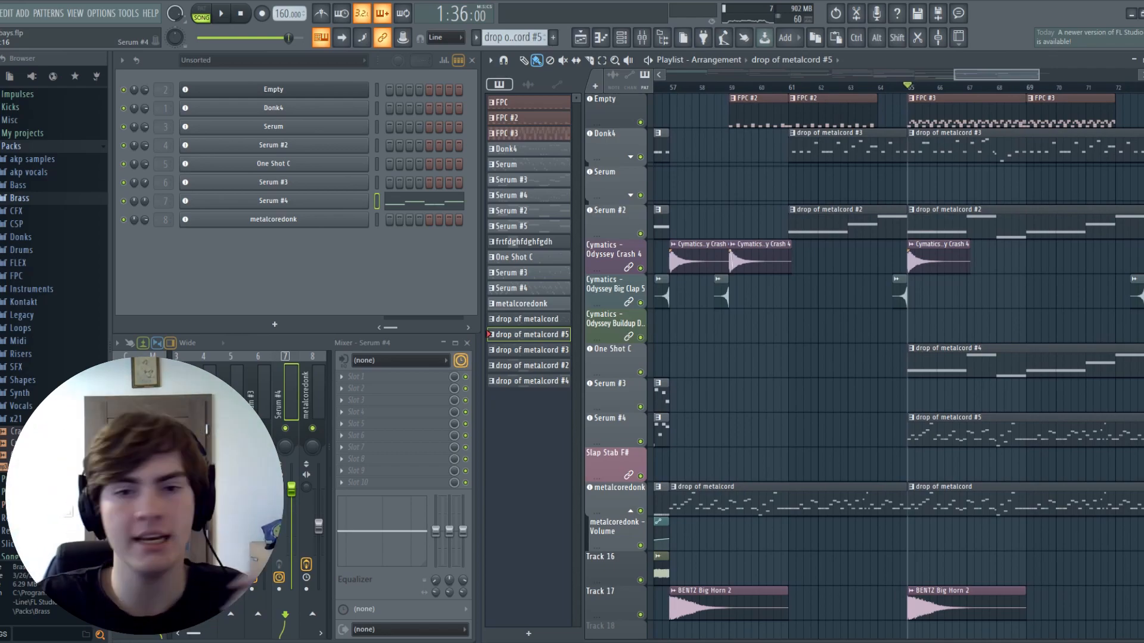
pyautogui.hscroll(-3, 894, 393)
pyautogui.hscroll(3, 894, 357)
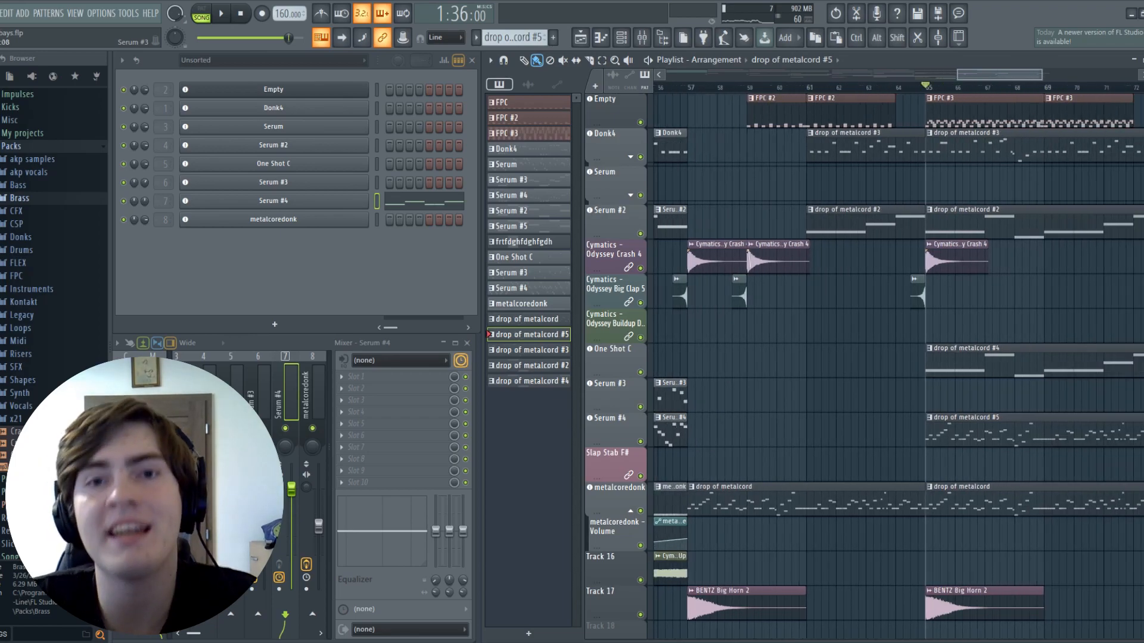
pyautogui.hscroll(1, 893, 358)
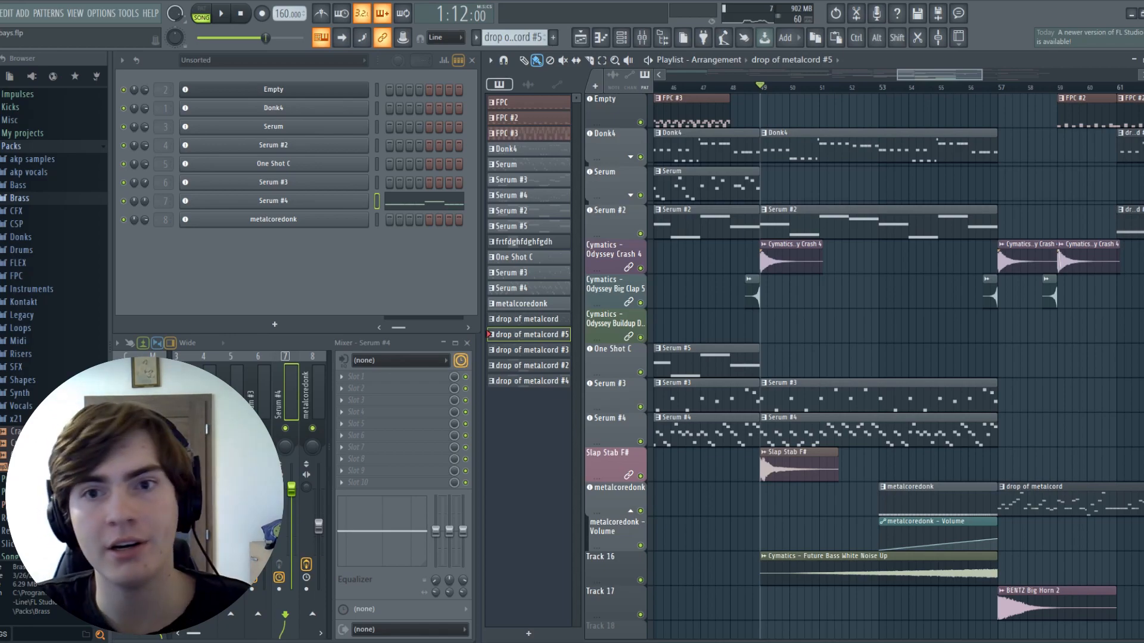
pyautogui.hscroll(5, 898, 358)
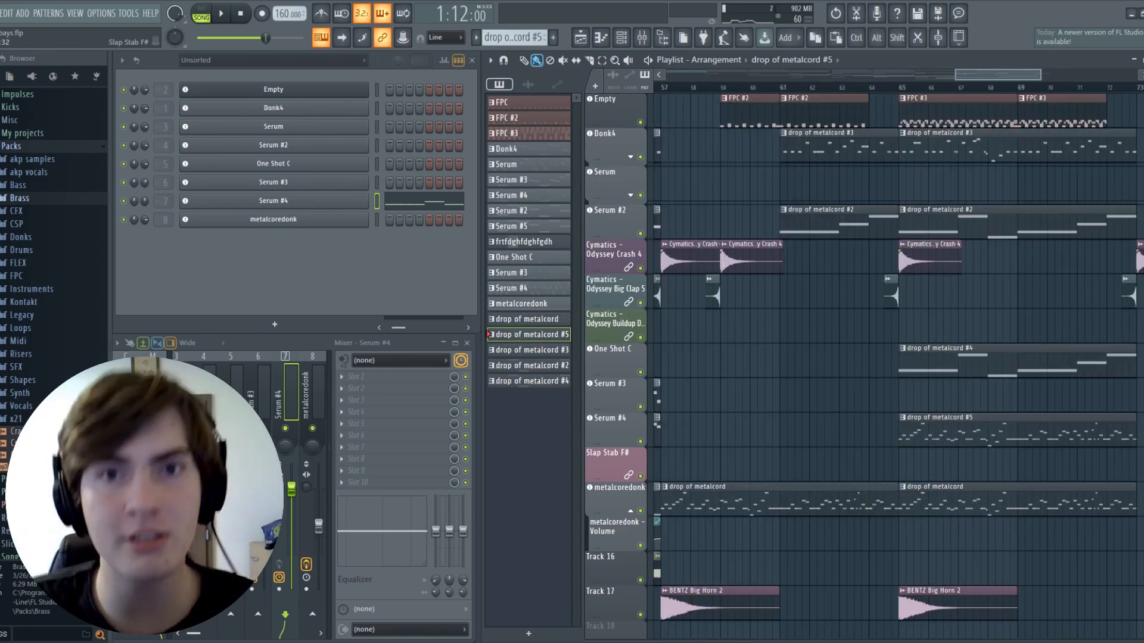